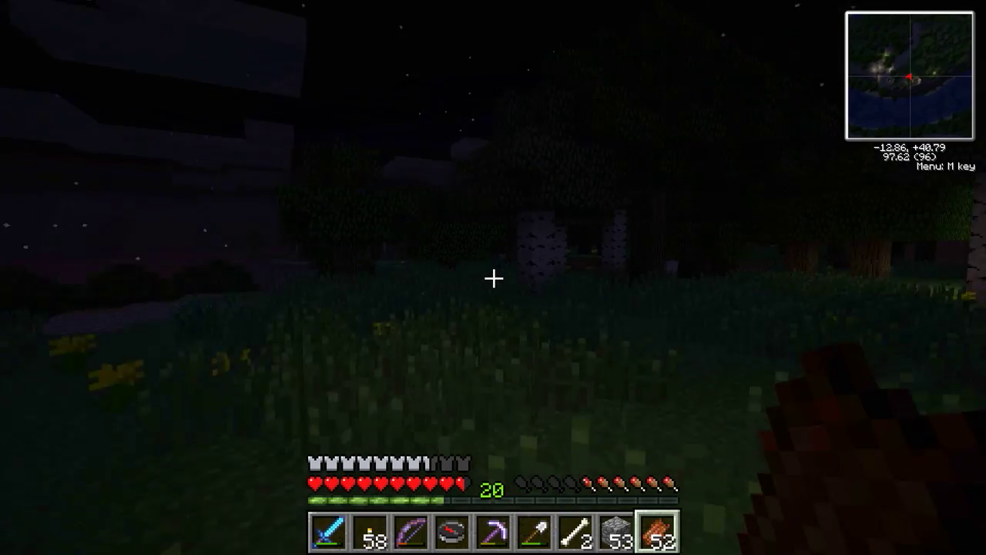
Explore the vine-covered stone ruins and the surrounding forest clearing at night.
key("w")
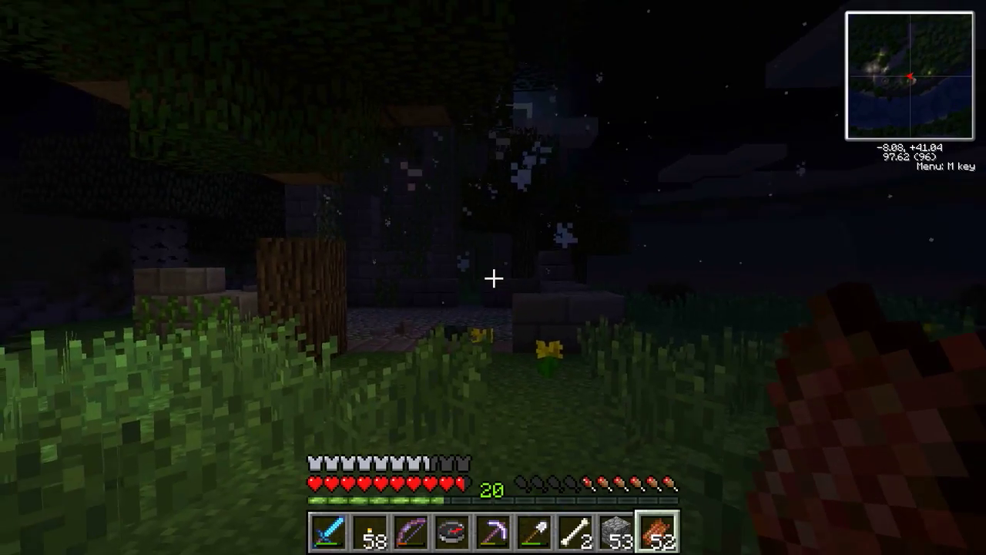
key("w")
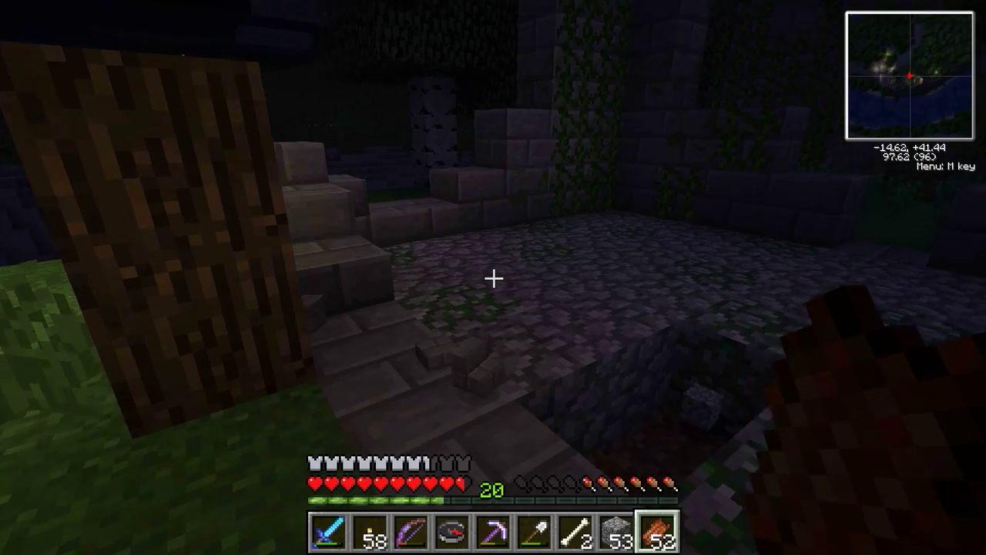
key("w")
key("s")
key("w")
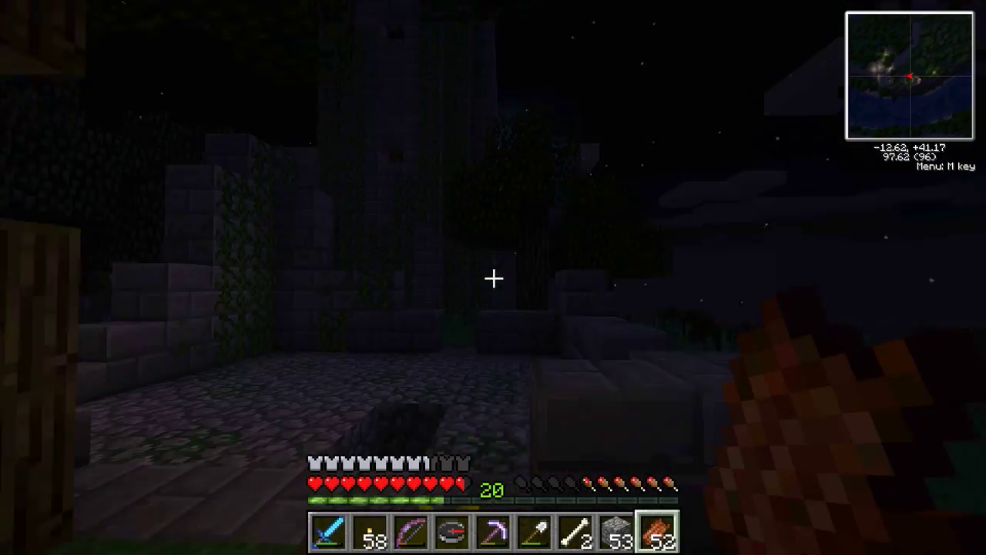
key("space")
key("w")
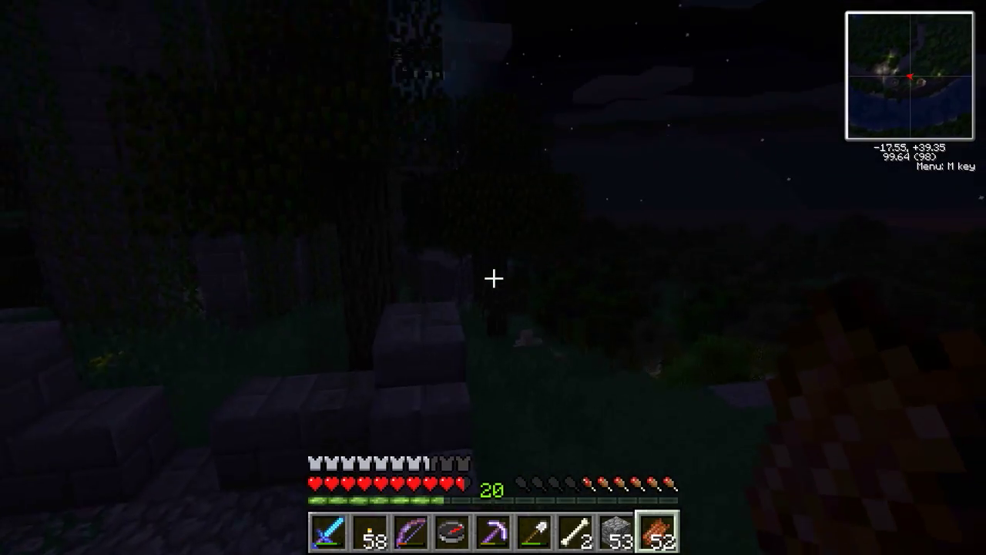
key("w")
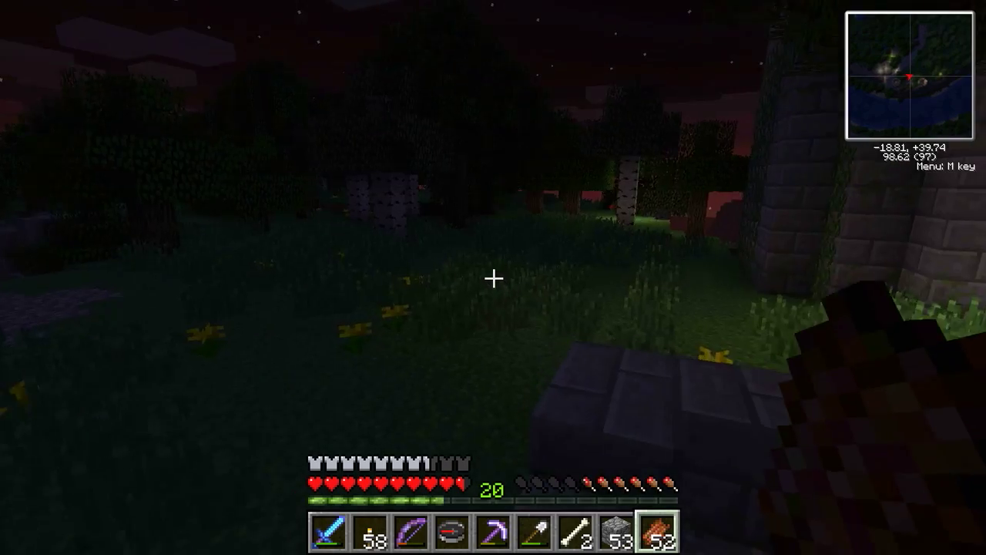
Look over the player's inventory and the Rei's Minimap settings menu, closing each again.
key("e")
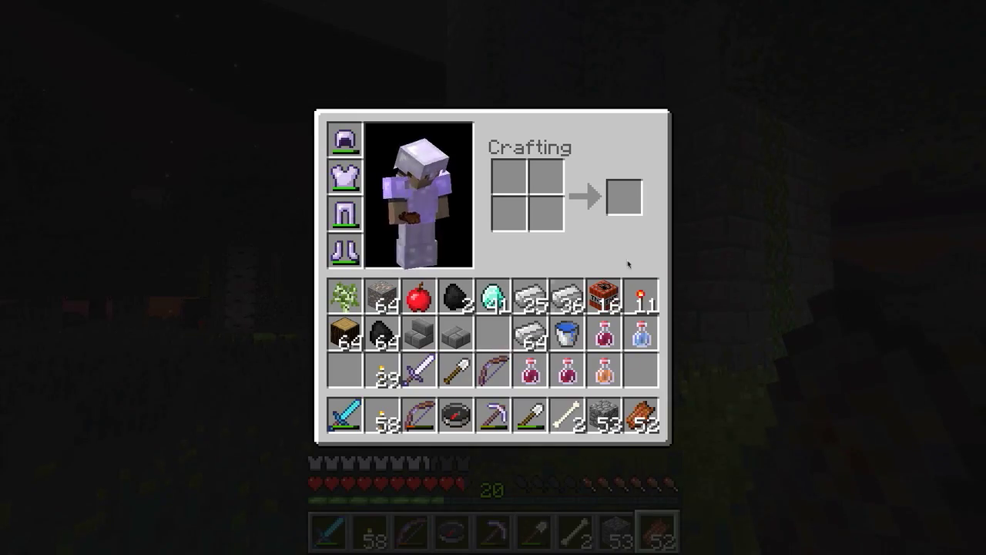
key("e")
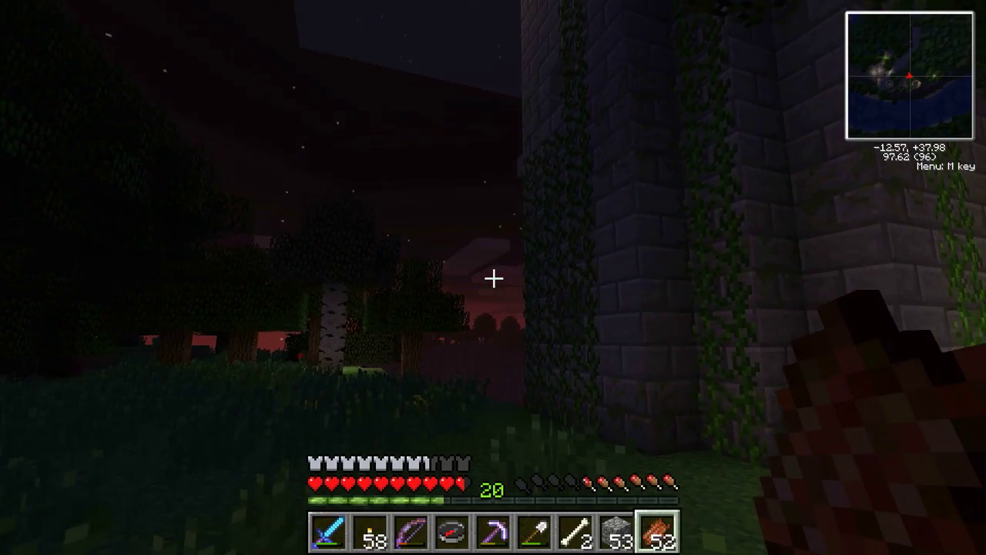
key("m")
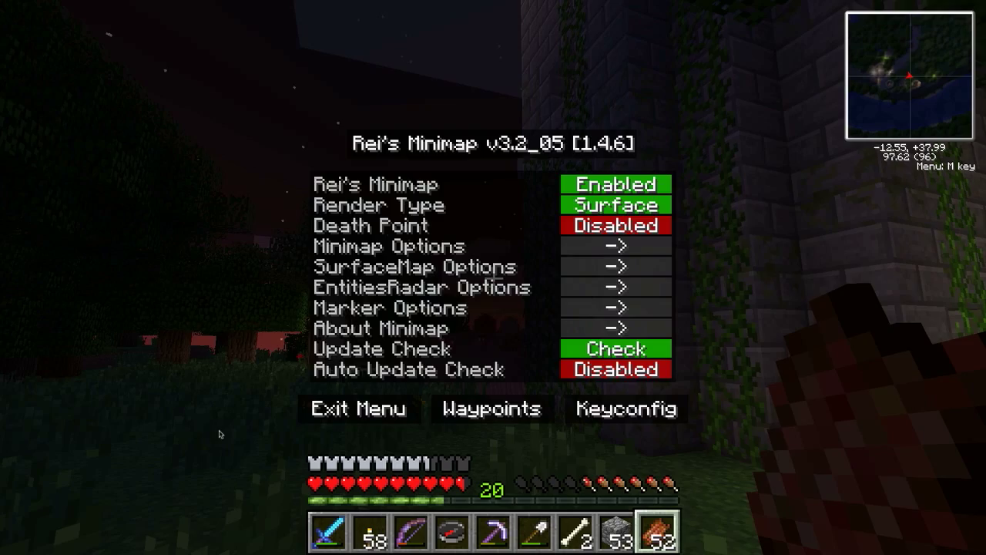
key("Escape")
Pick up the loose stone from the pit in the ruins' floor and switch to the diamond sword.
key("w")
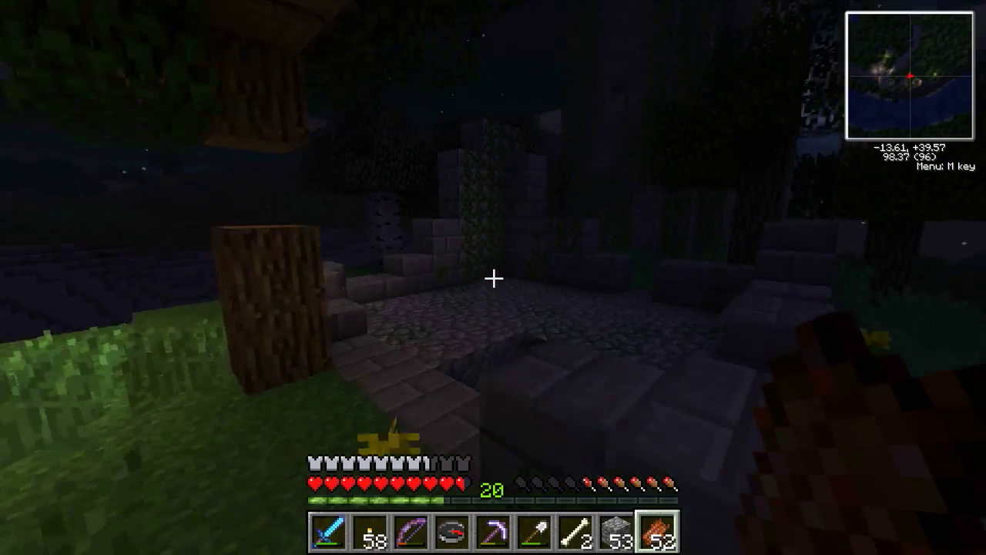
key("w")
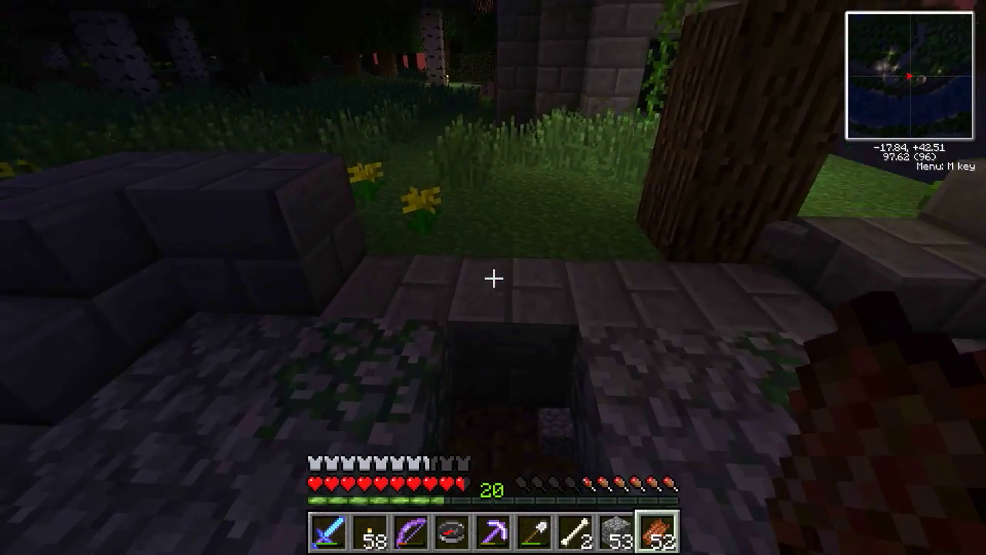
key("w")
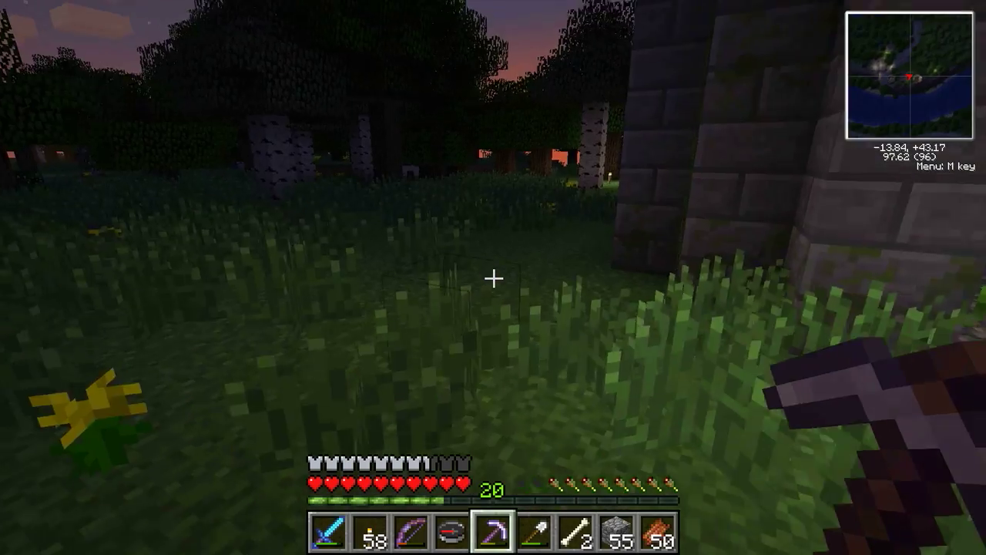
key("w")
scroll(493, 278, "down", 2)
scroll(493, 278, "up", 7)
scroll(493, 278, "down", 1)
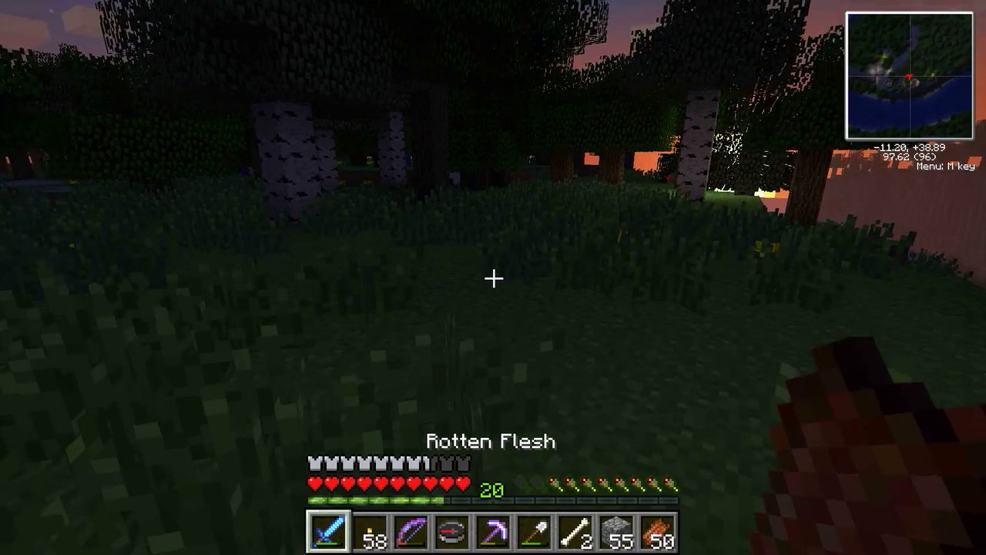
Leave full-screen mode, save the world and quit Minecraft.
key("w")
key("F11")
key("Escape")
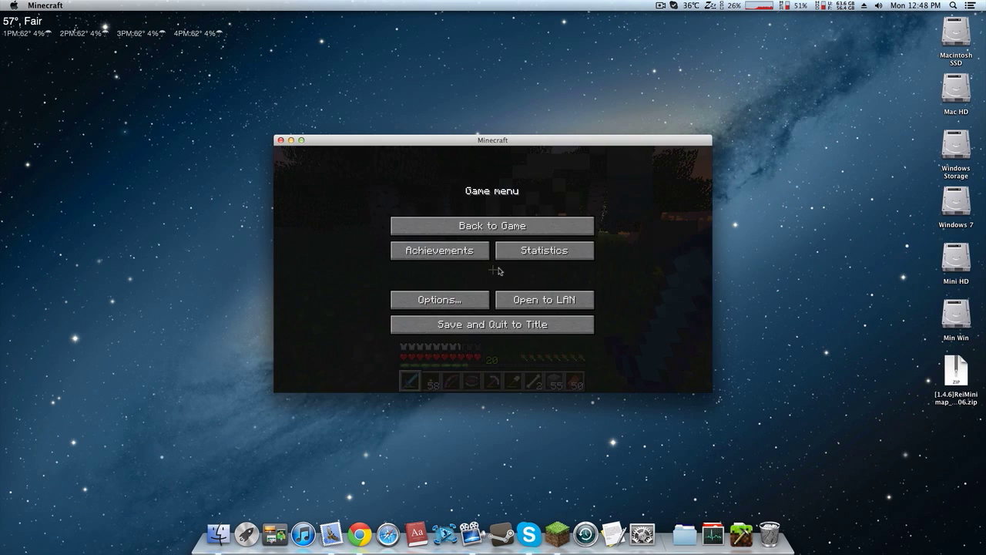
left_click(534, 331)
left_click(548, 351)
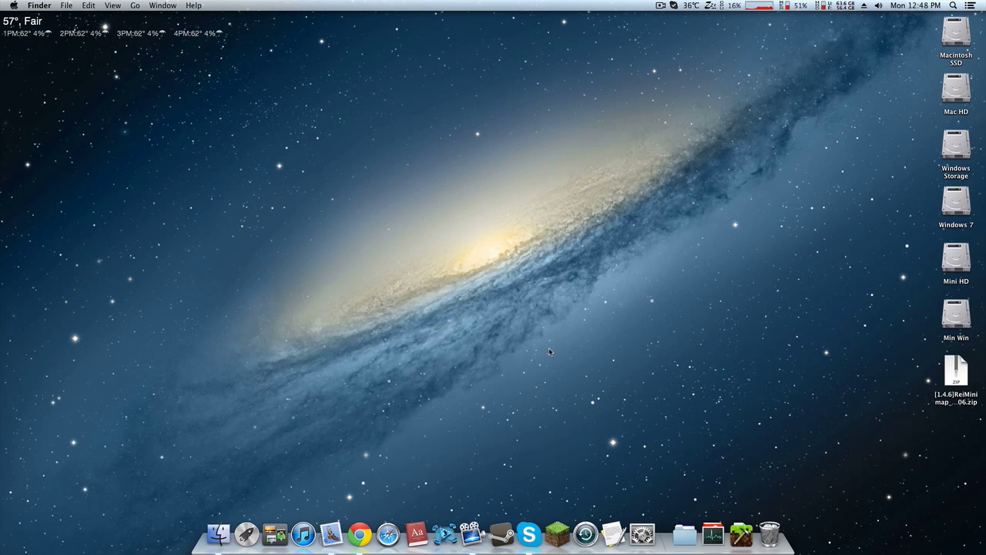
Switch to Chrome and reopen the recently closed Minecraft Forum topic for Rei's Minimap v3.2_06.
left_click(358, 532)
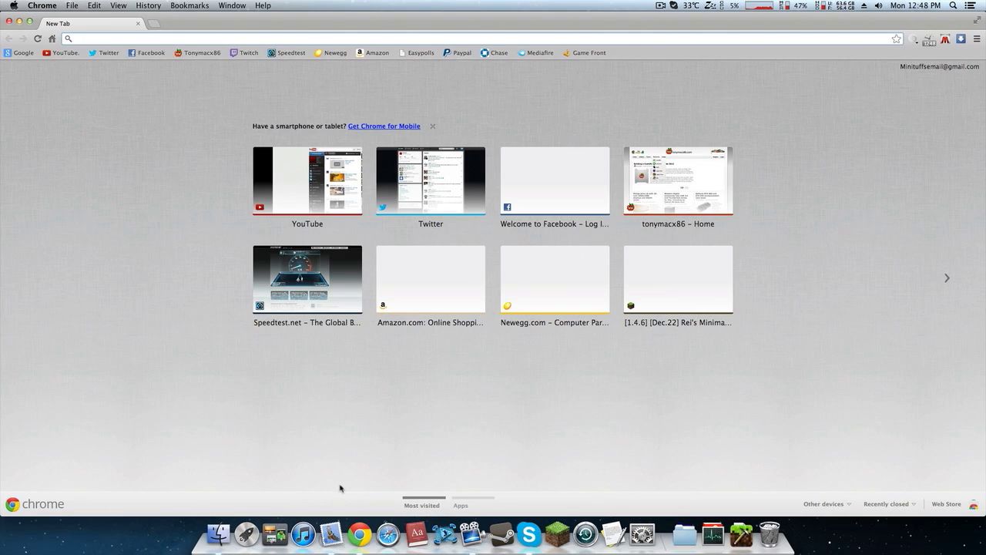
left_click(151, 5)
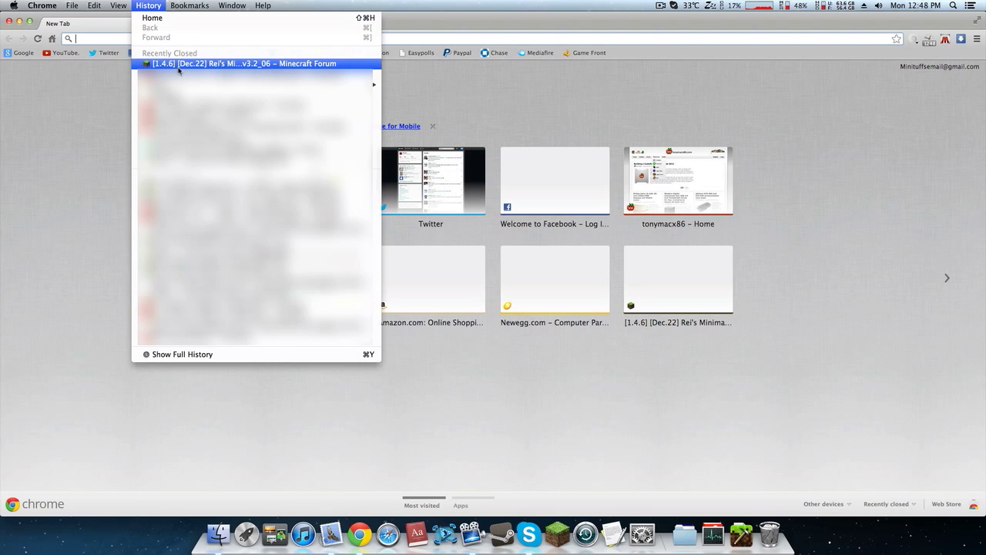
left_click(180, 67)
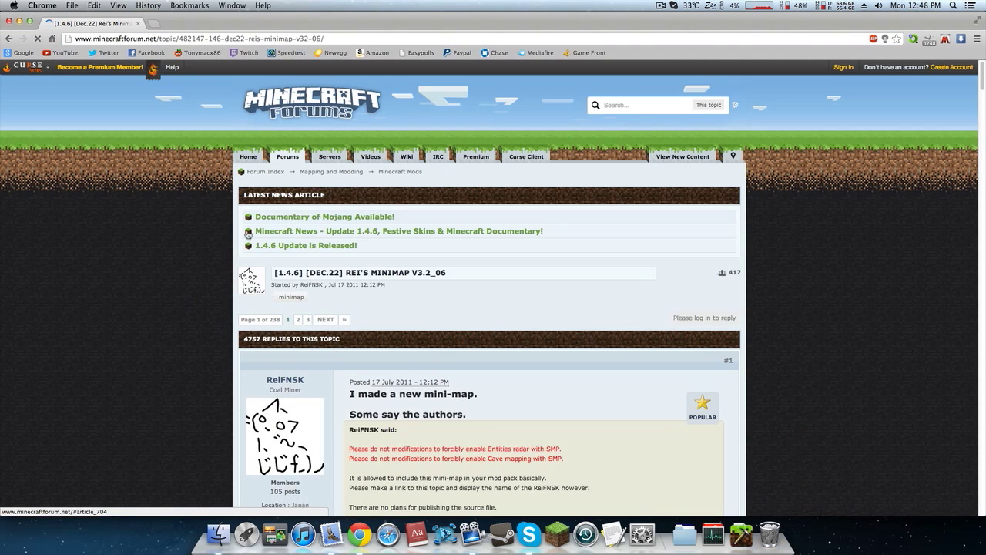
Review the mod's features, download links and mirror list on the forum page, and close the browser window.
scroll(251, 227, "down", 10)
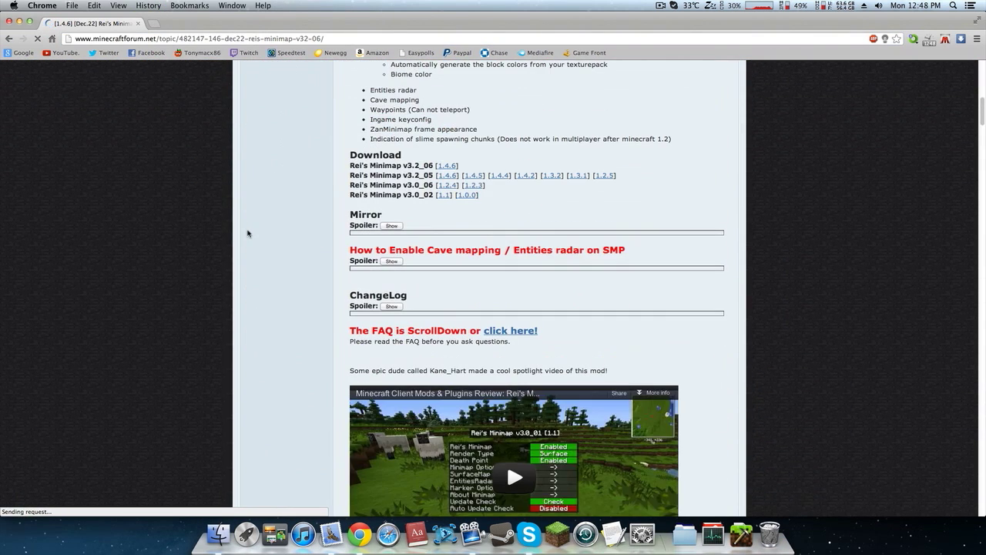
scroll(248, 233, "down", 4)
scroll(269, 242, "up", 4)
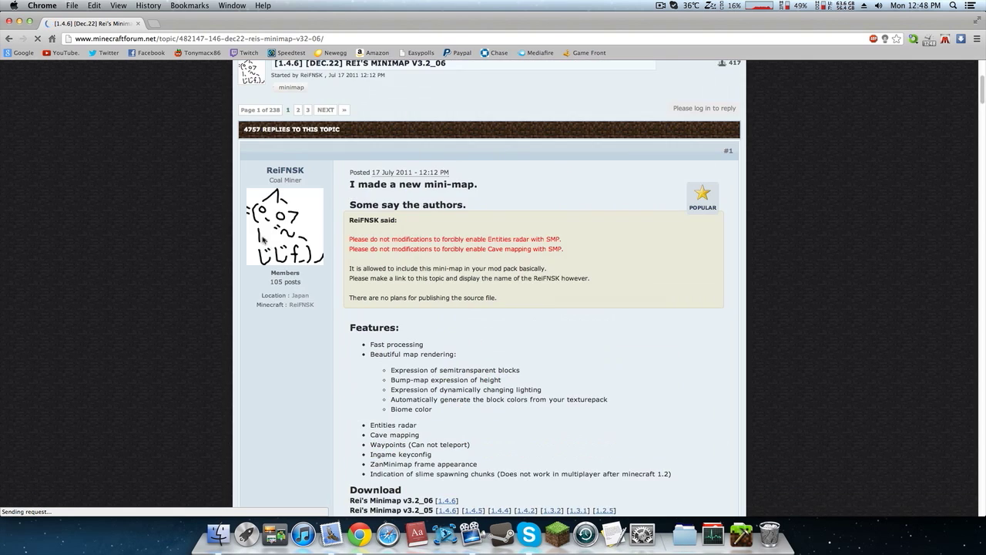
scroll(265, 239, "down", 5)
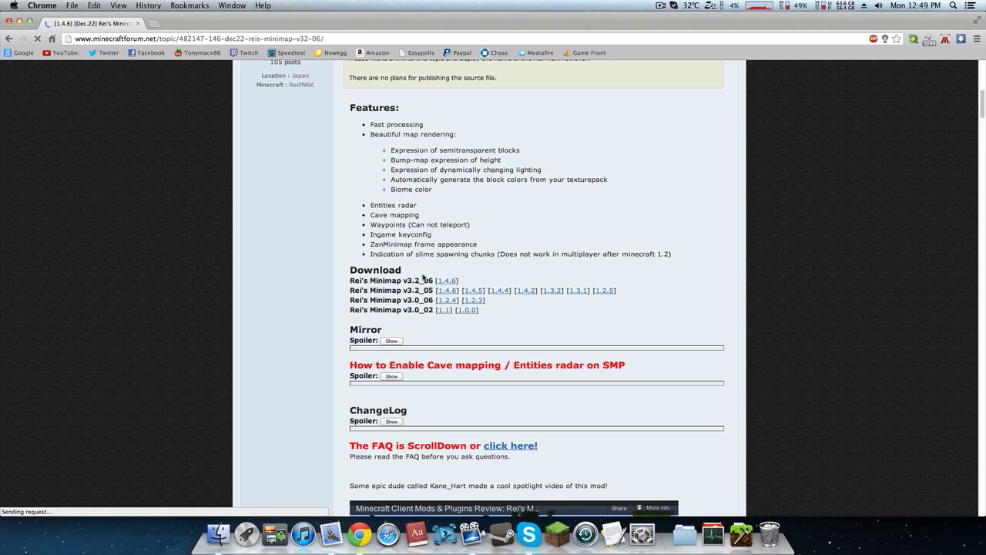
left_click(386, 342)
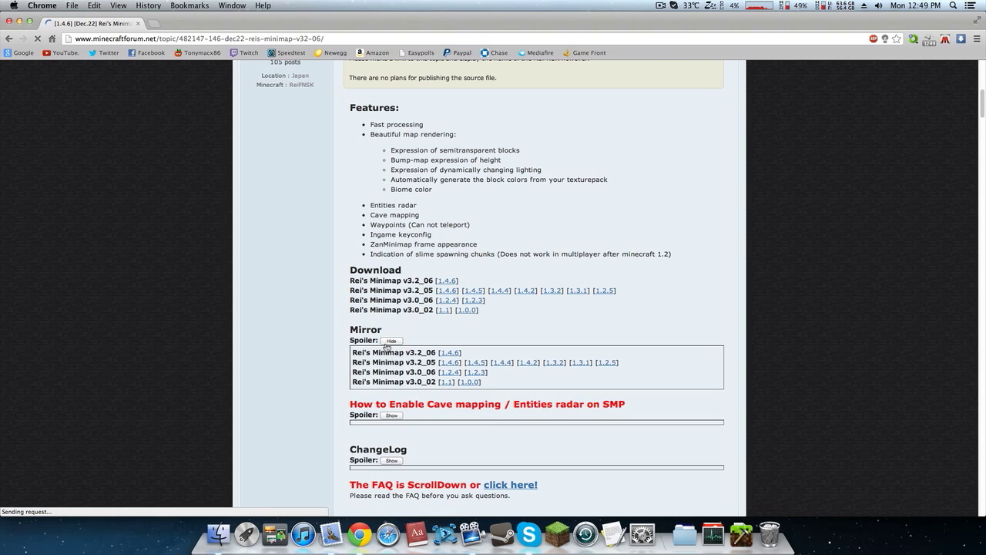
left_click(390, 341)
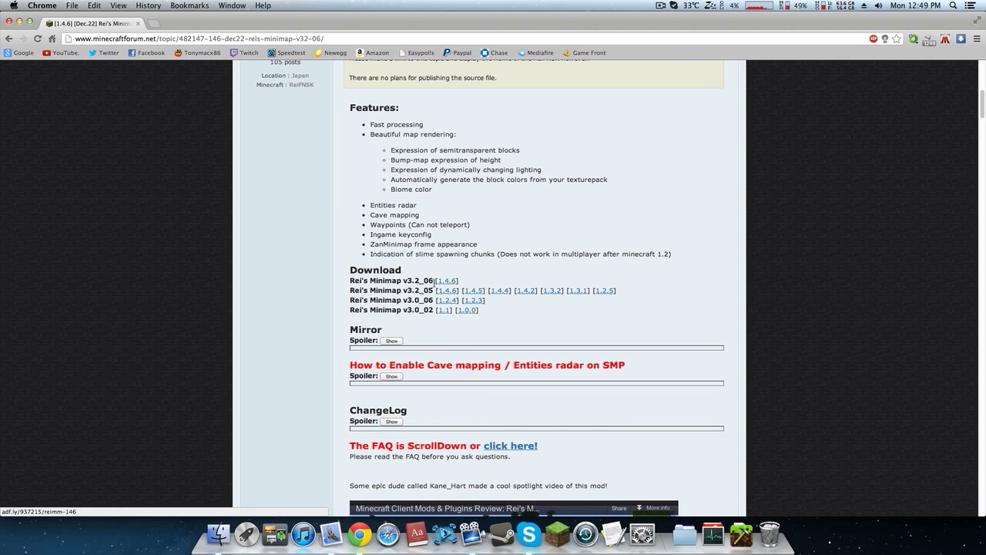
left_click(9, 21)
key("super+n")
left_click(9, 21)
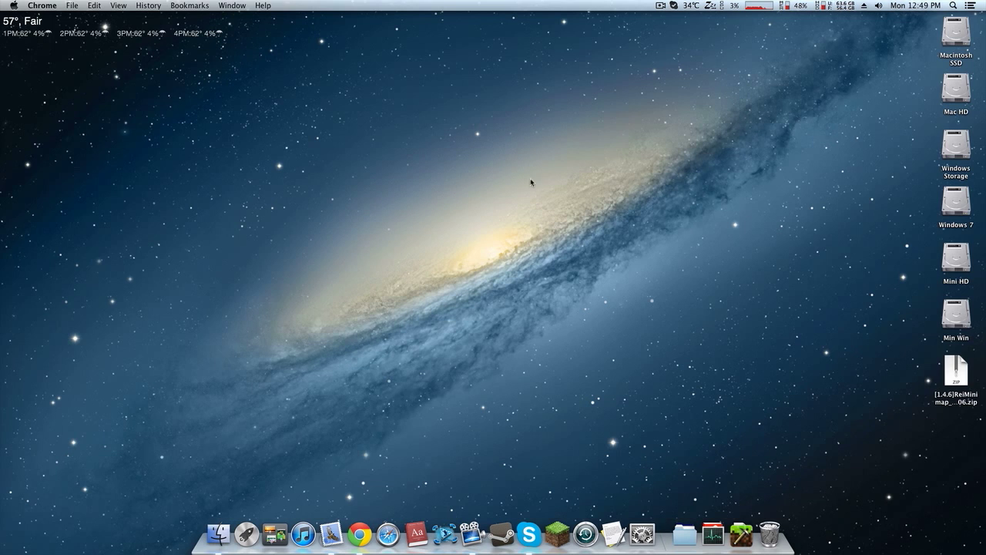
Extract the [1.4.6]ReiMinimap v3.2_06 zip on the desktop and move the archive to the Trash.
mouse_move(954, 385)
left_mouse_down()
mouse_move(898, 364)
mouse_move(845, 389)
mouse_move(960, 374)
left_mouse_up()
left_click(880, 375)
double_click(952, 376)
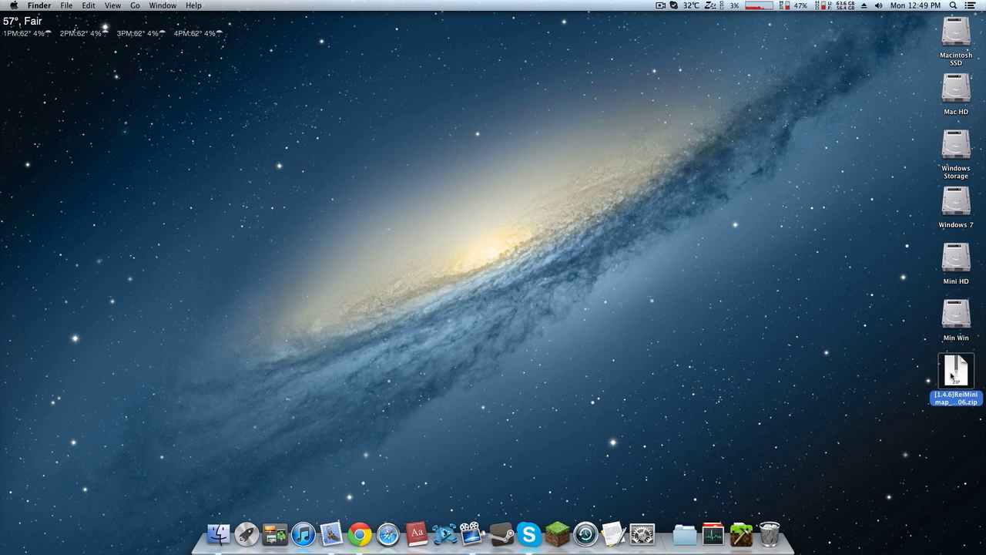
left_click_drag(972, 388, 770, 532)
left_click_drag(956, 426, 955, 373)
Inspect the contents of the extracted [1.4.6]ReiMinimap_v3.2_06 folder and close its window.
double_click(955, 374)
left_click_drag(599, 259, 376, 251)
left_click(478, 292)
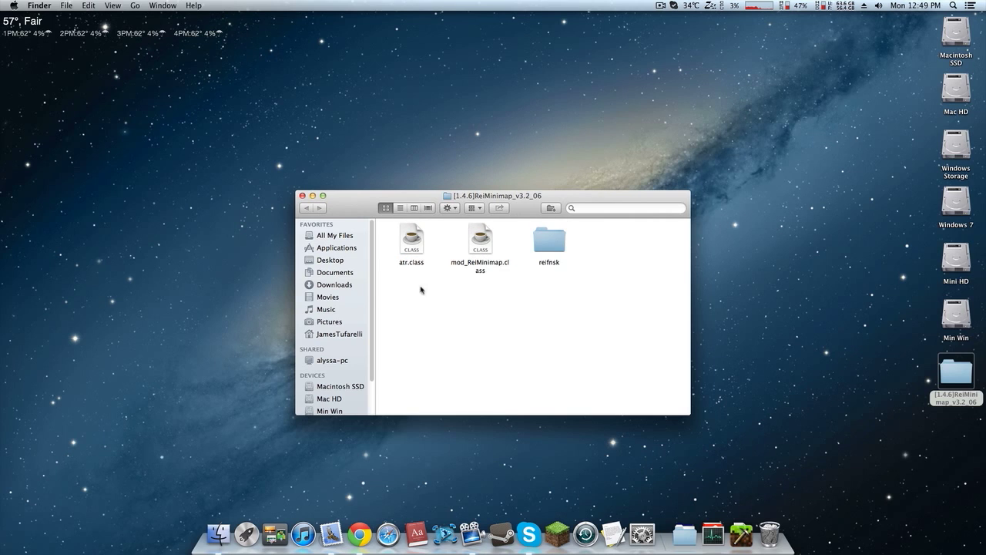
left_click(302, 194)
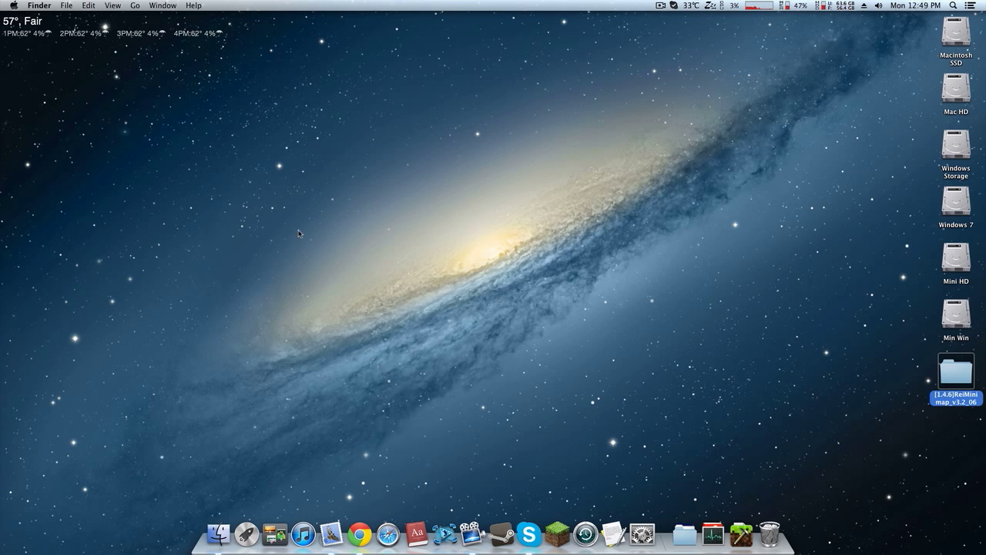
Open the Application Support folder inside the user Library in a new Finder window.
left_click(222, 527)
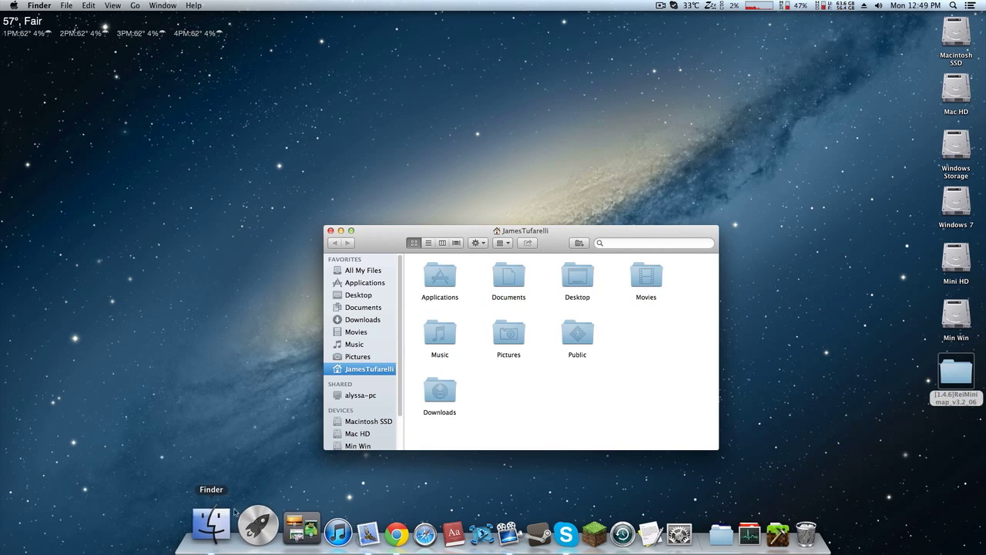
left_click(259, 21)
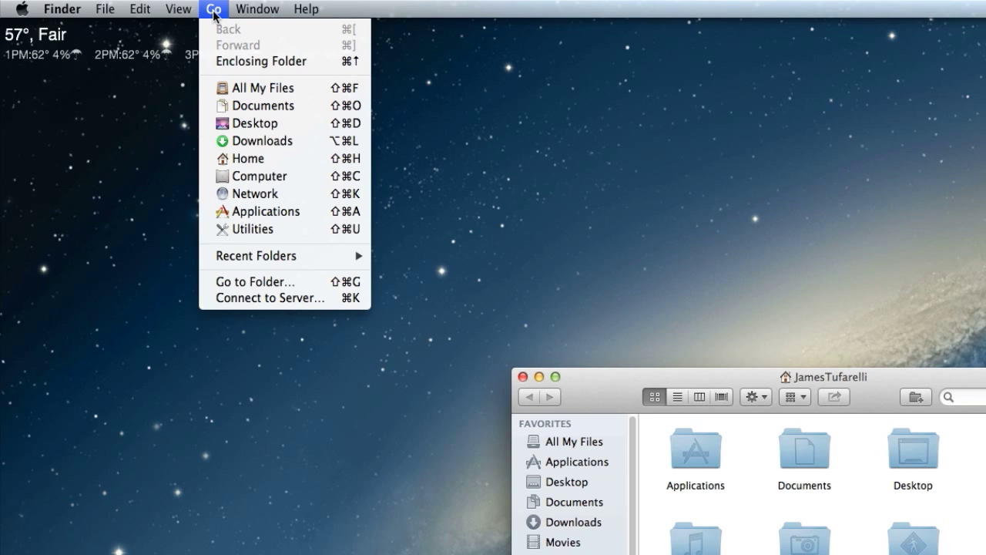
key("alt")
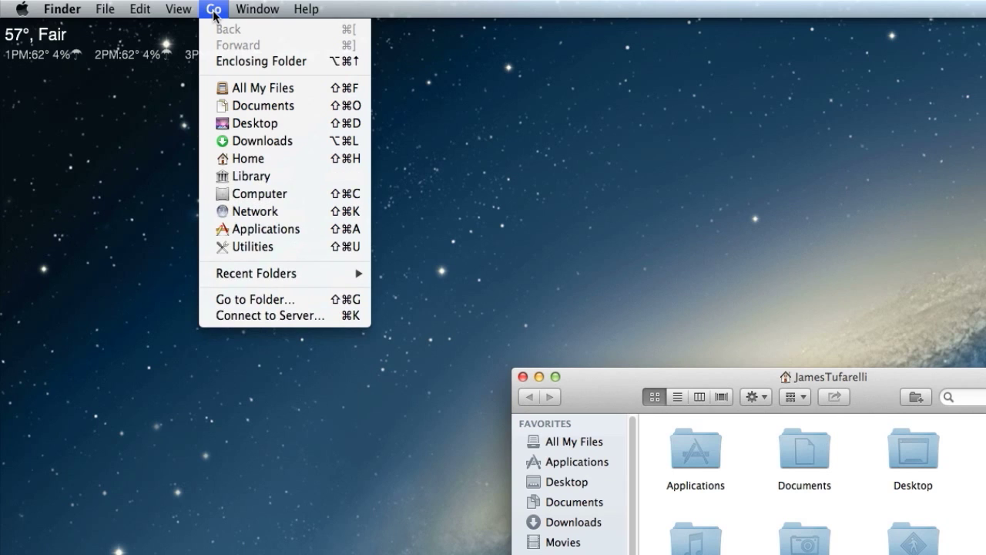
left_click(264, 179)
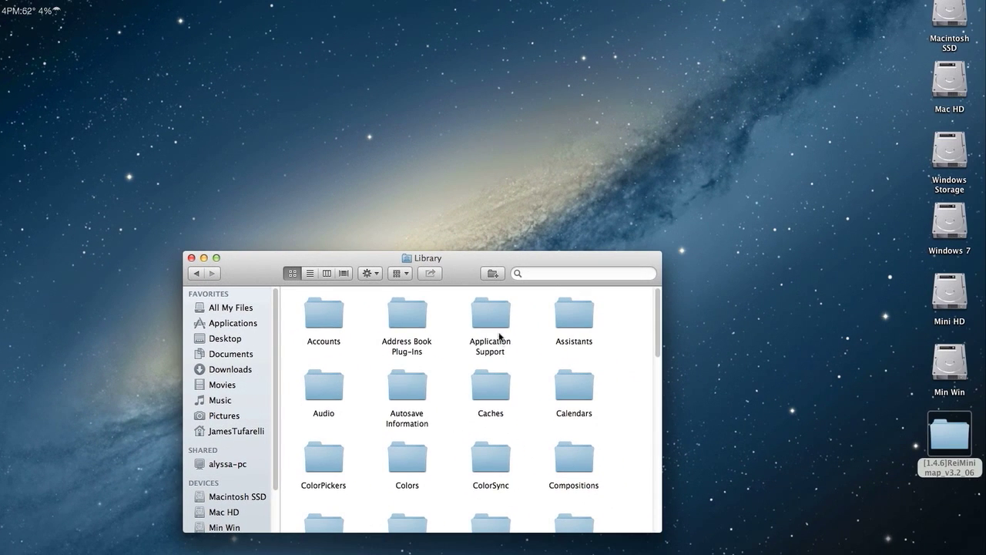
double_click(923, 476)
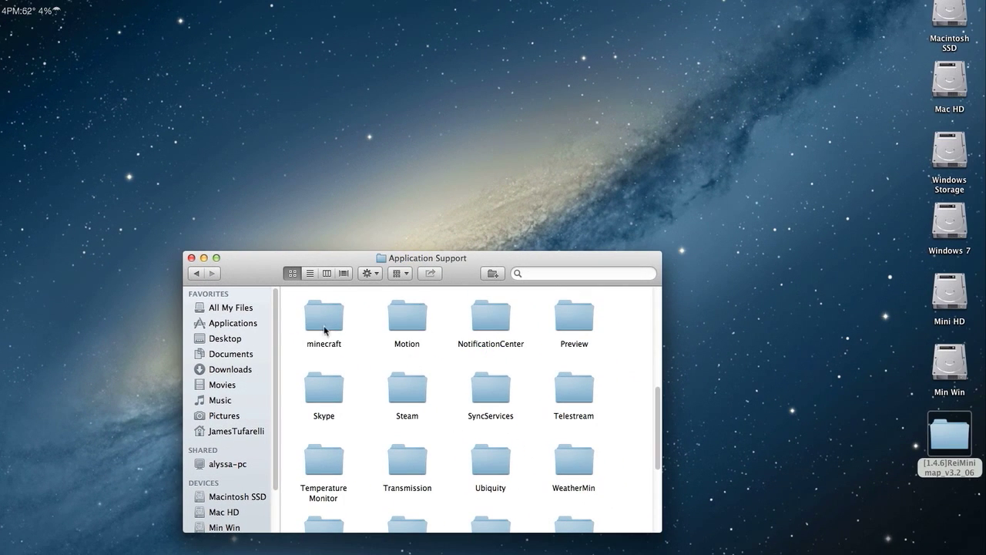
Try to copy the minecraft folder from Application Support to the desktop, and move the leftover desktop item to the Trash.
left_click(319, 316)
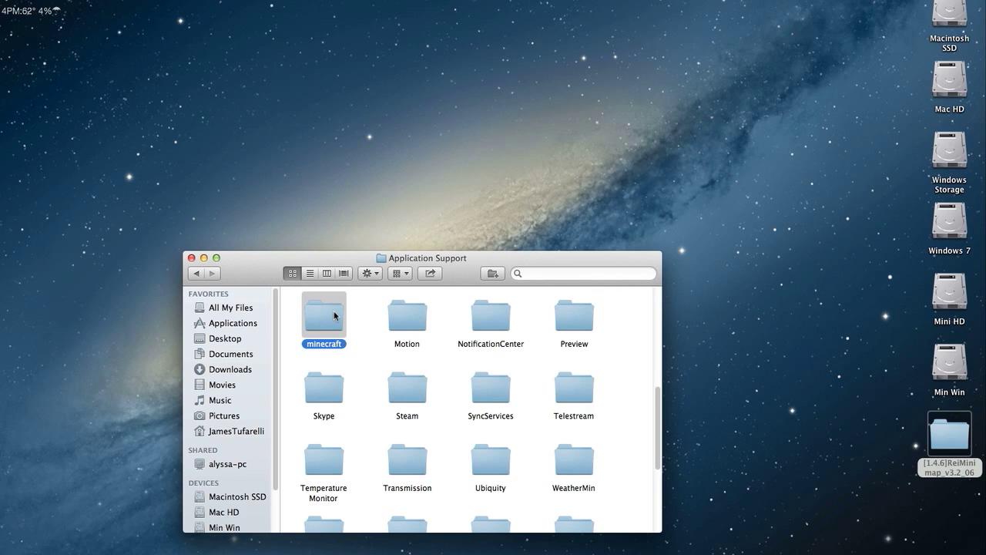
right_click(334, 316)
left_click(359, 449)
right_click(858, 30)
left_click(813, 72)
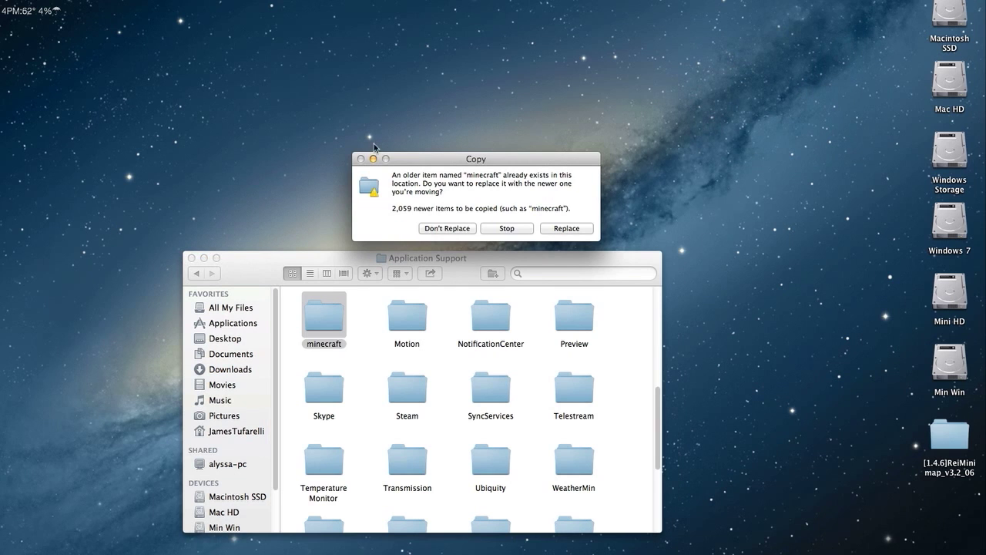
left_click_drag(468, 163, 458, 125)
left_click(495, 195)
left_click(366, 330)
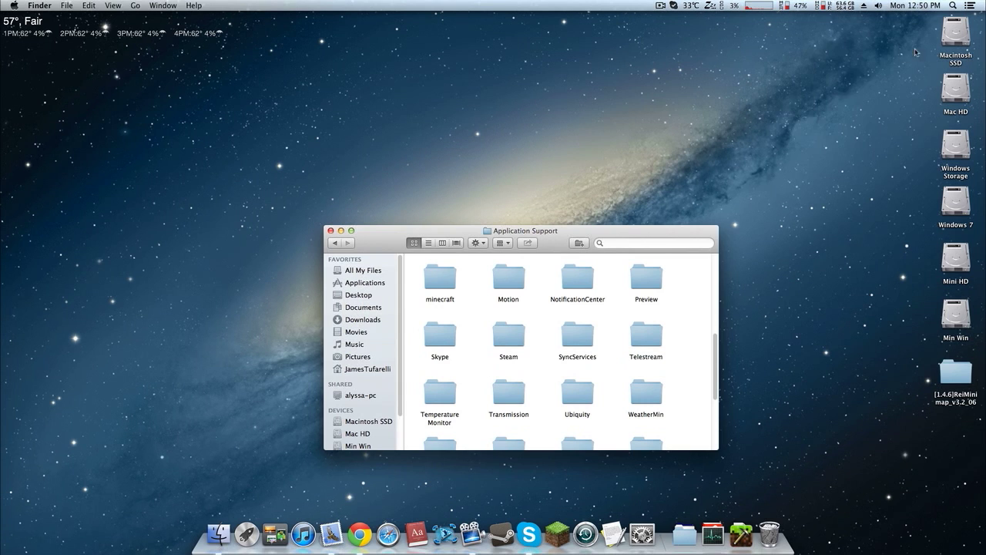
right_click(915, 52)
left_click(870, 60)
left_click_drag(906, 36, 769, 530)
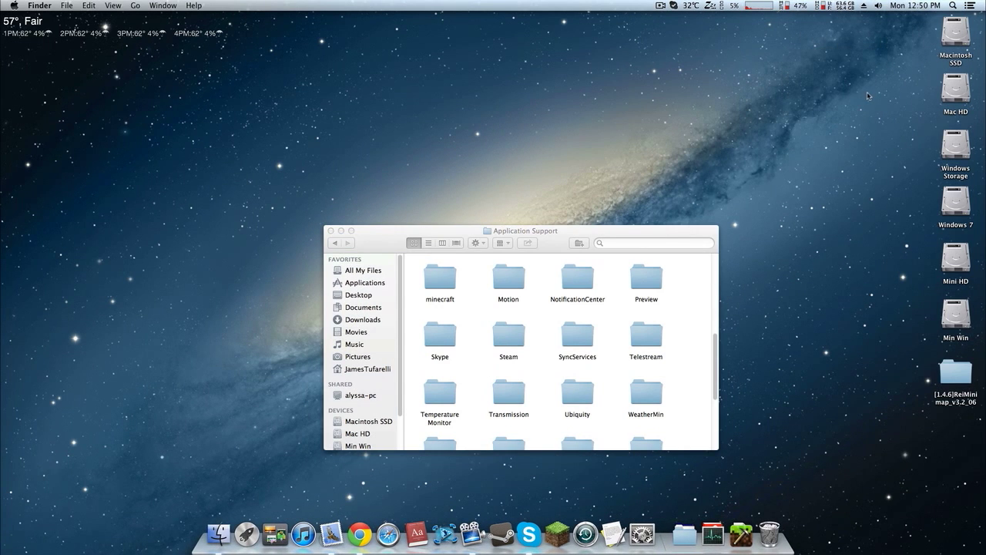
Open the minecraft folder in Application Support and try to move its bin folder to the Trash.
double_click(450, 283)
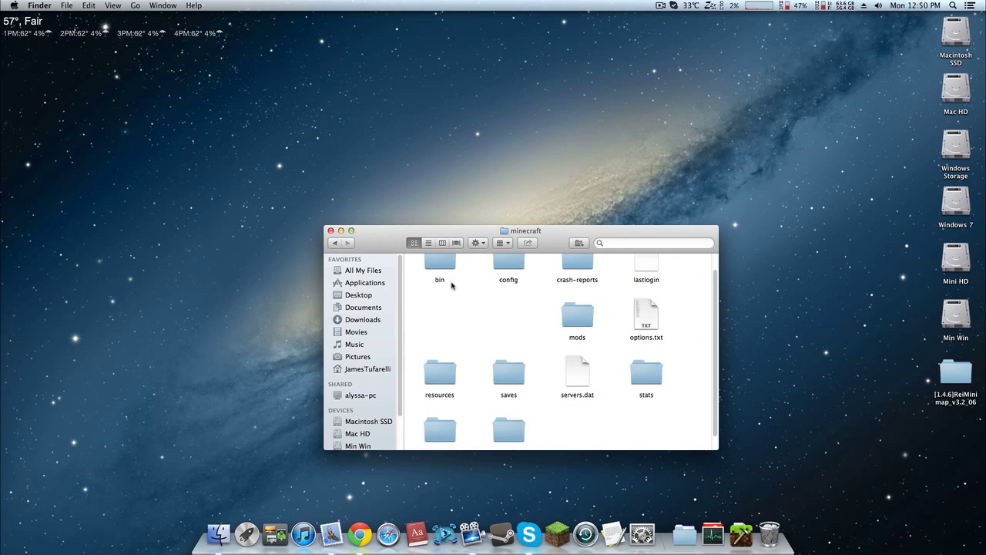
scroll(452, 285, "up", 1)
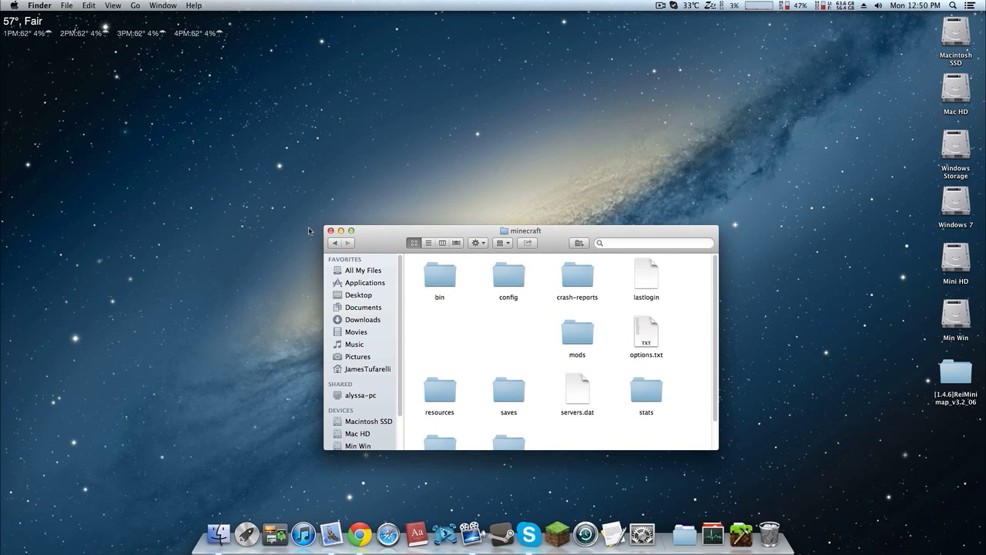
left_click(334, 243)
double_click(437, 290)
left_click_drag(436, 281, 770, 530)
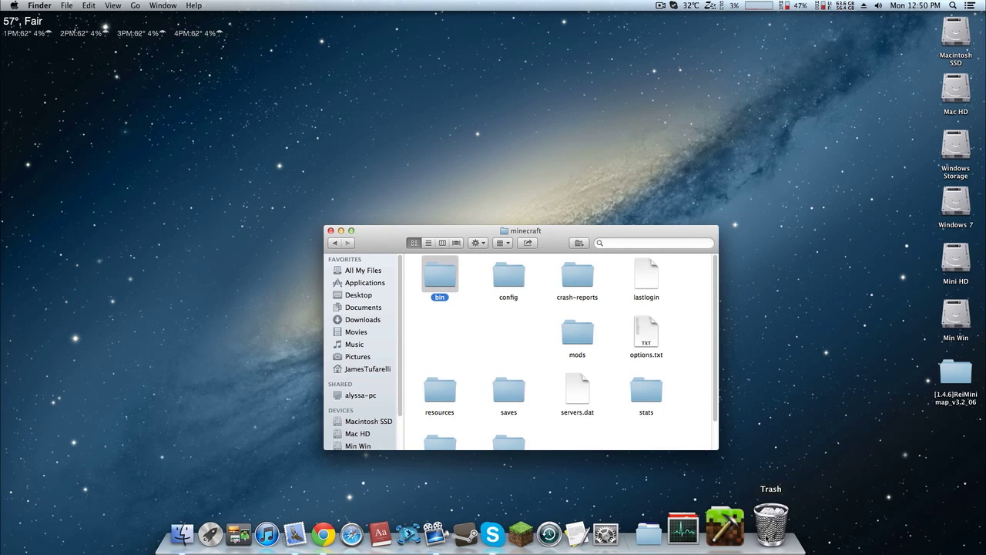
scroll(580, 378, "down", 2)
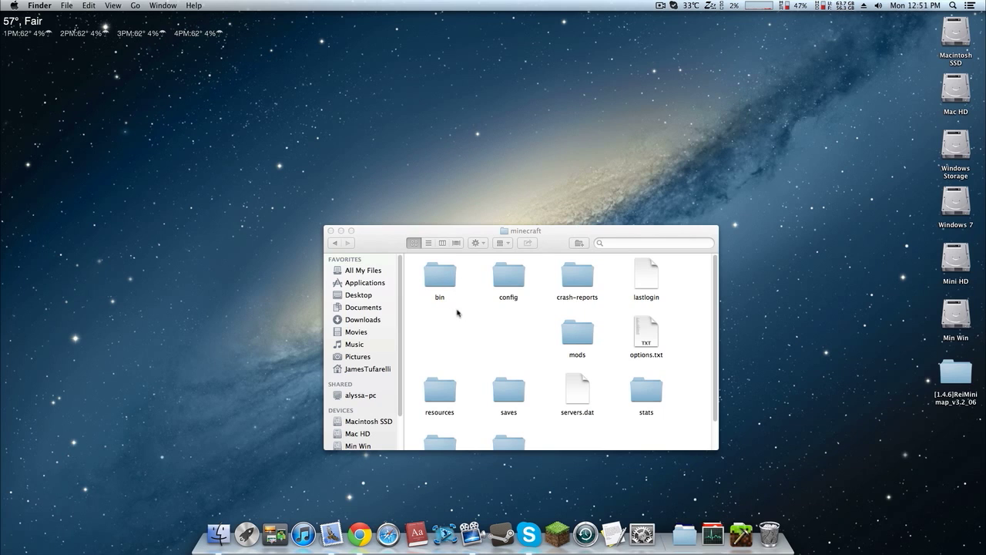
Open the bin folder and rename minecraft.jar to minecraft.jar.zip, accepting the change to the .zip extension.
double_click(445, 288)
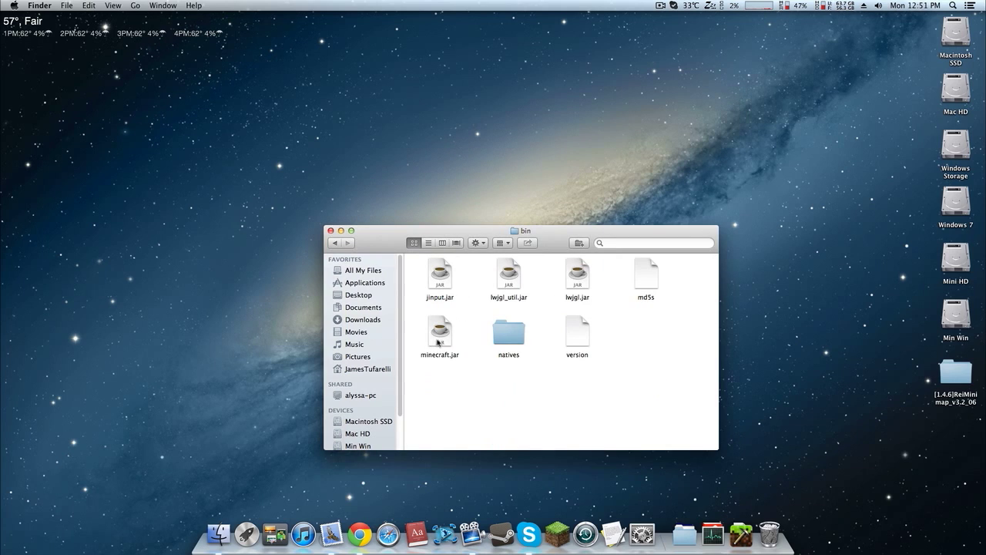
left_click(441, 335)
left_click(453, 378)
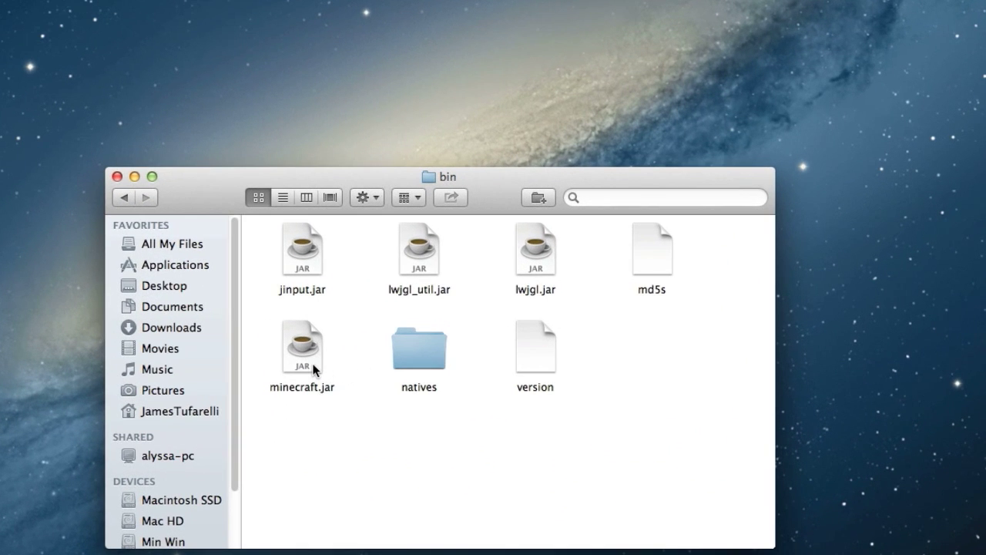
left_click(315, 365)
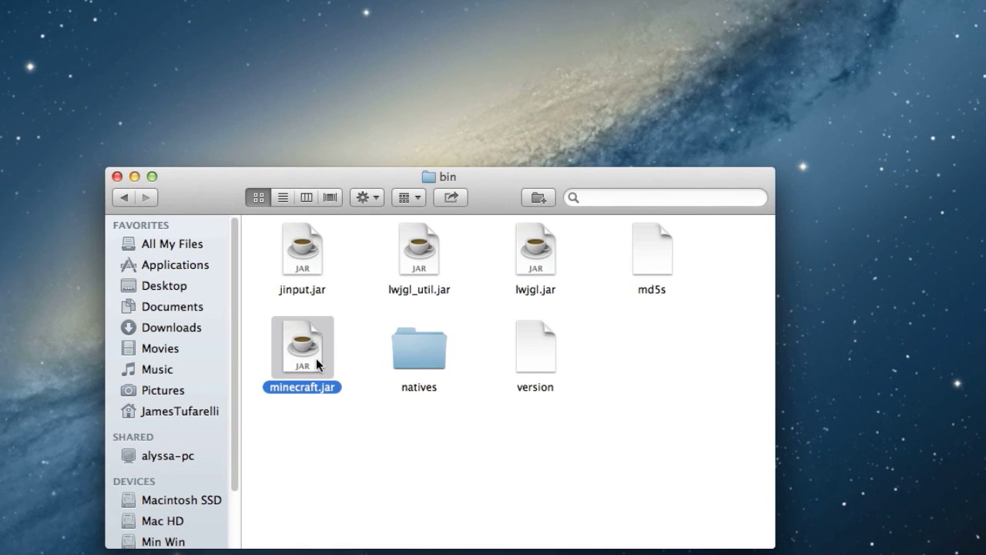
key("Return")
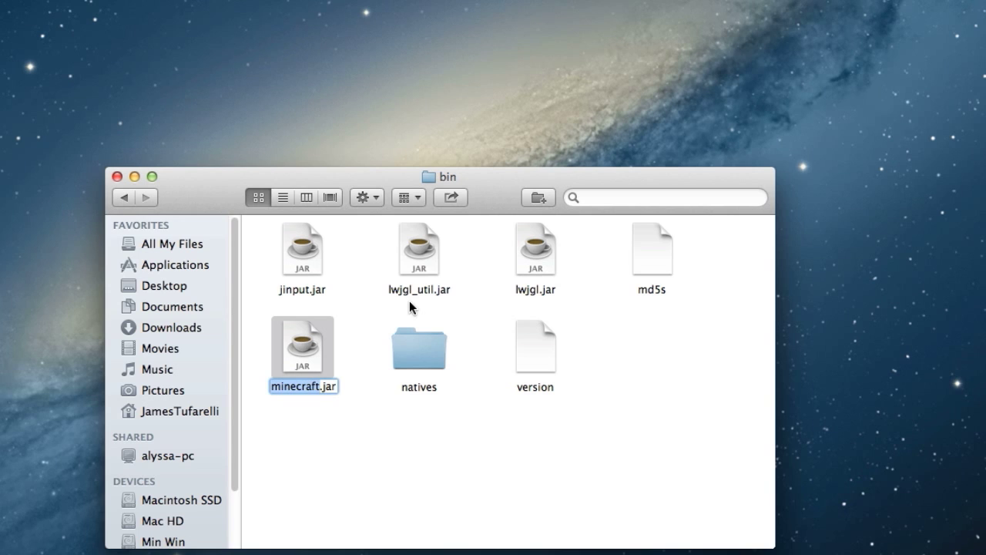
key("Right")
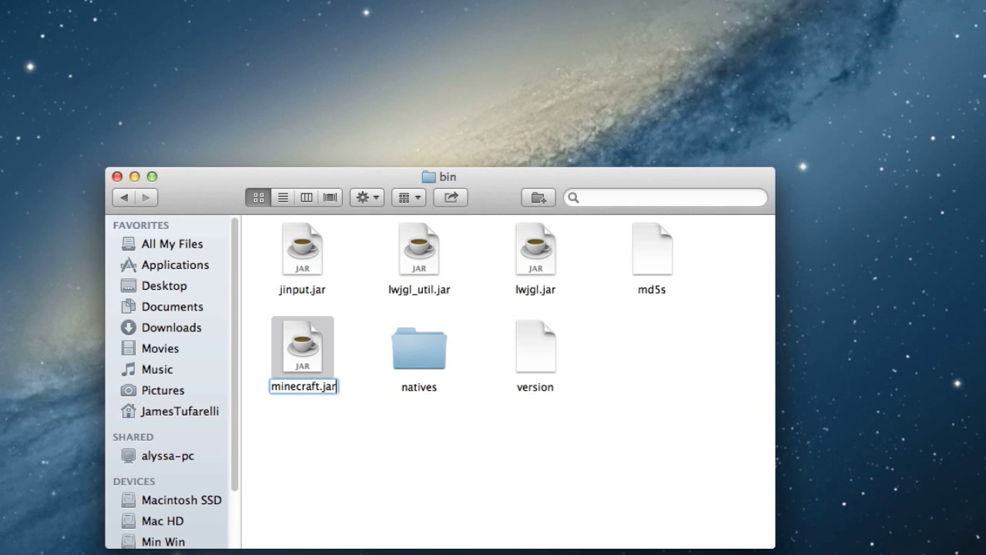
type(".zip")
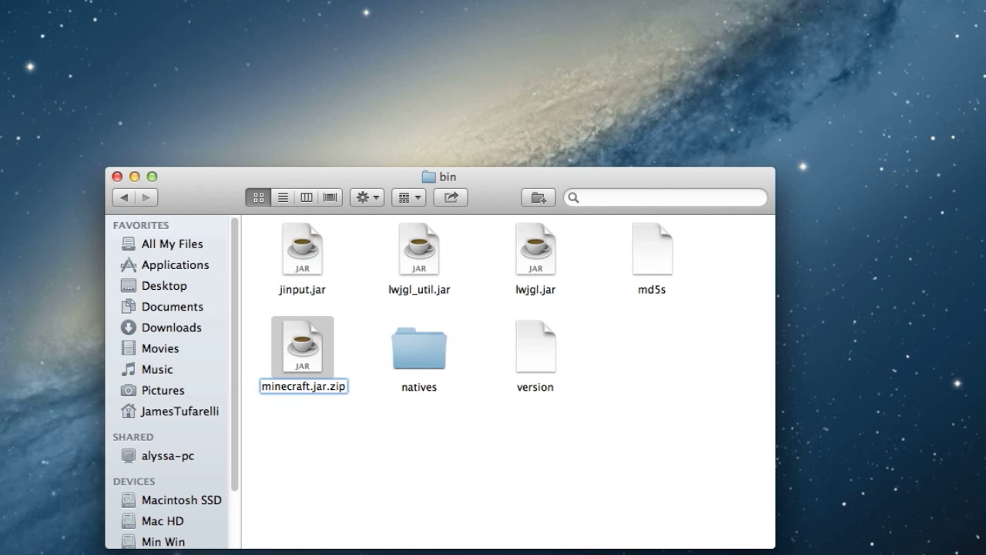
key("Return")
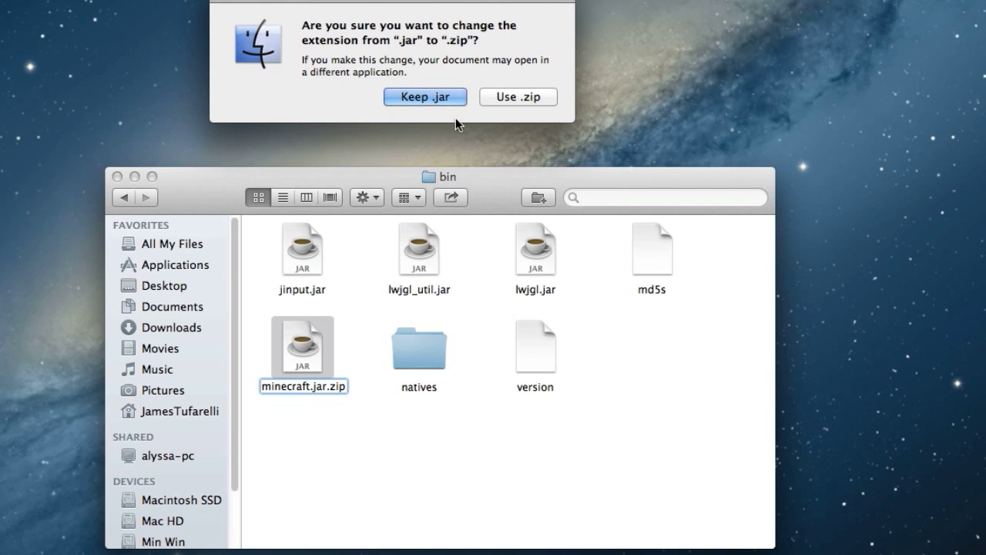
left_click(527, 97)
left_click(336, 467)
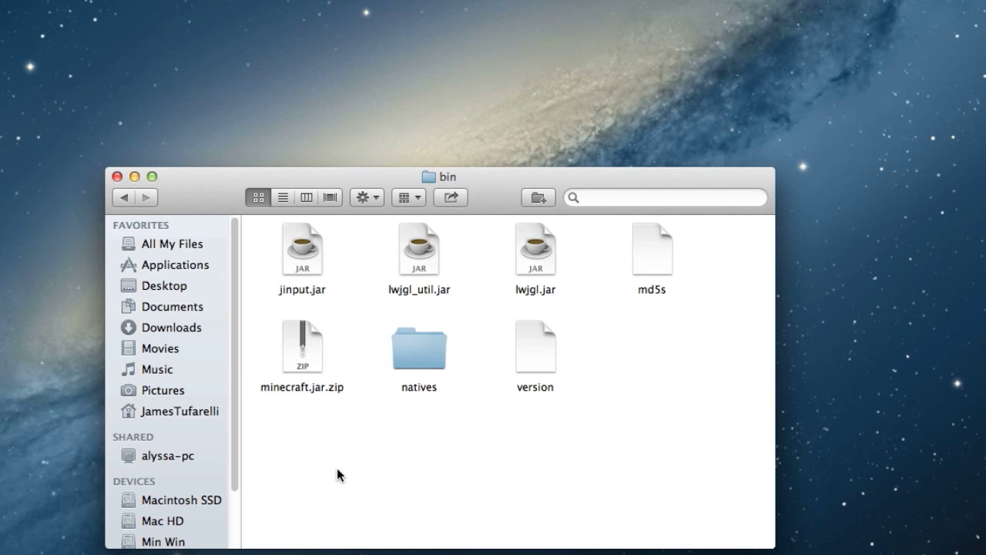
Extract minecraft.jar.zip, move the archive to the Trash and put the extracted minecraft.jar folder in its place.
double_click(308, 355)
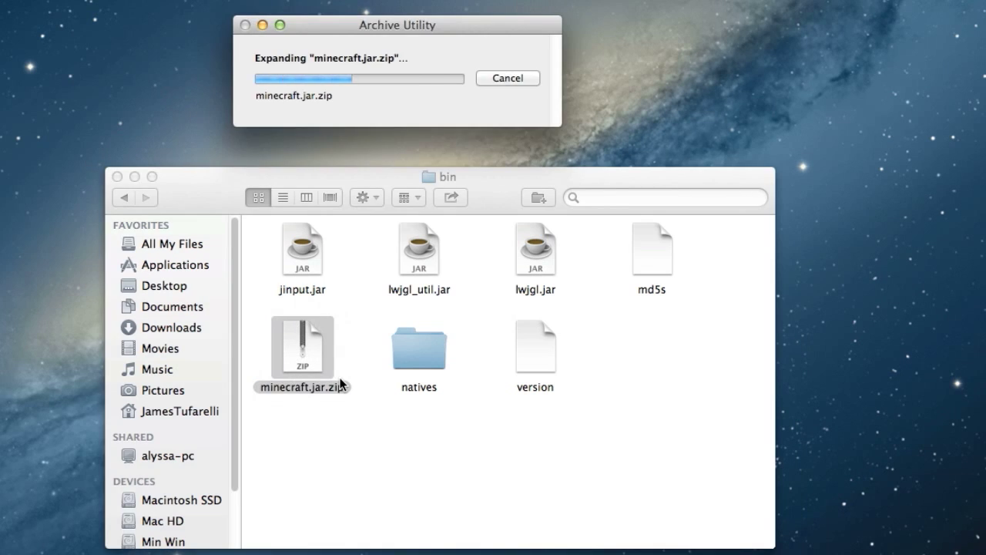
left_click(343, 450)
left_click_drag(299, 344, 693, 554)
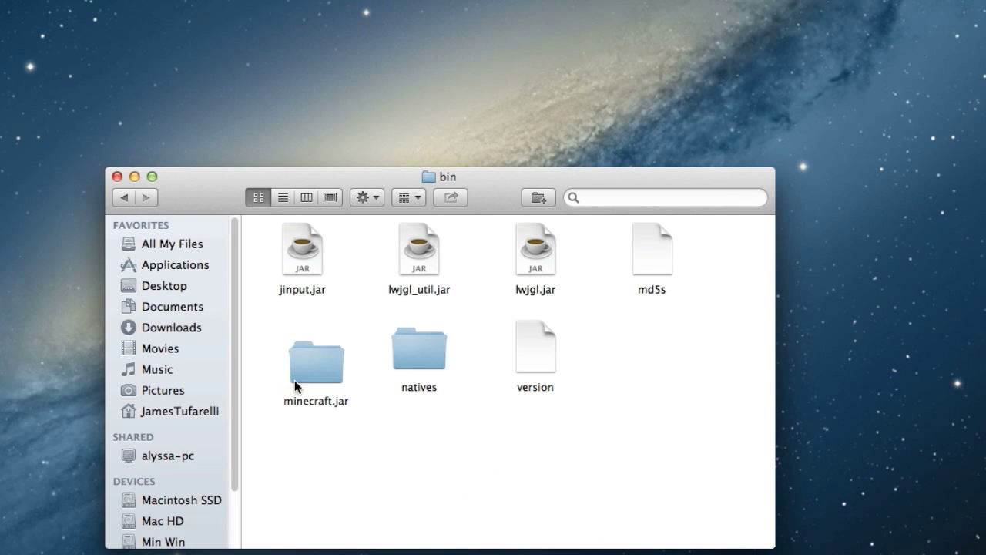
left_click_drag(322, 367, 287, 336)
left_click(314, 399)
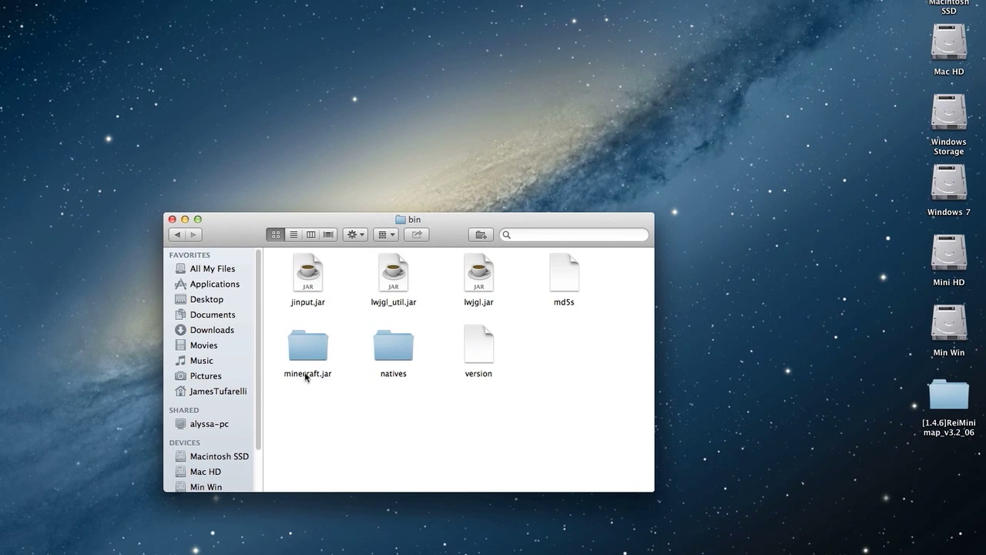
Open the extracted minecraft.jar folder and the desktop's [1.4.6]ReiMinimap_v3.2_06 folder, arranging the two windows so both contents are accessible.
left_click(298, 363)
double_click(303, 357)
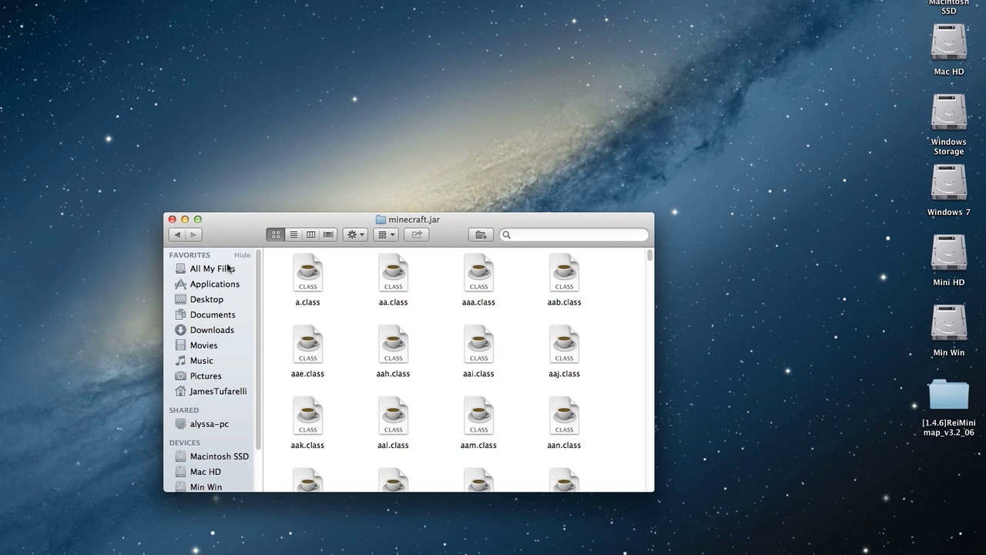
scroll(363, 333, "down", 3)
scroll(363, 333, "down", 15)
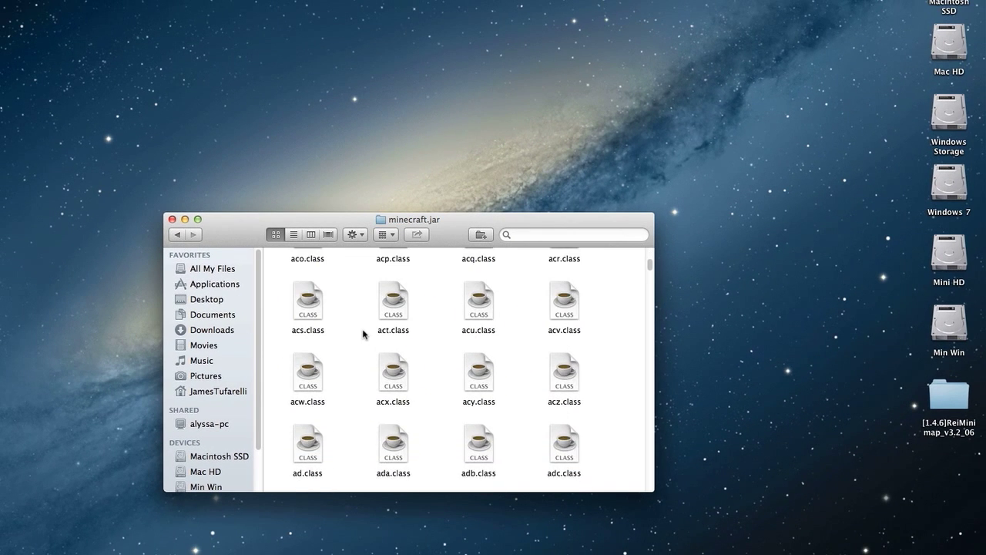
scroll(363, 333, "up", 3)
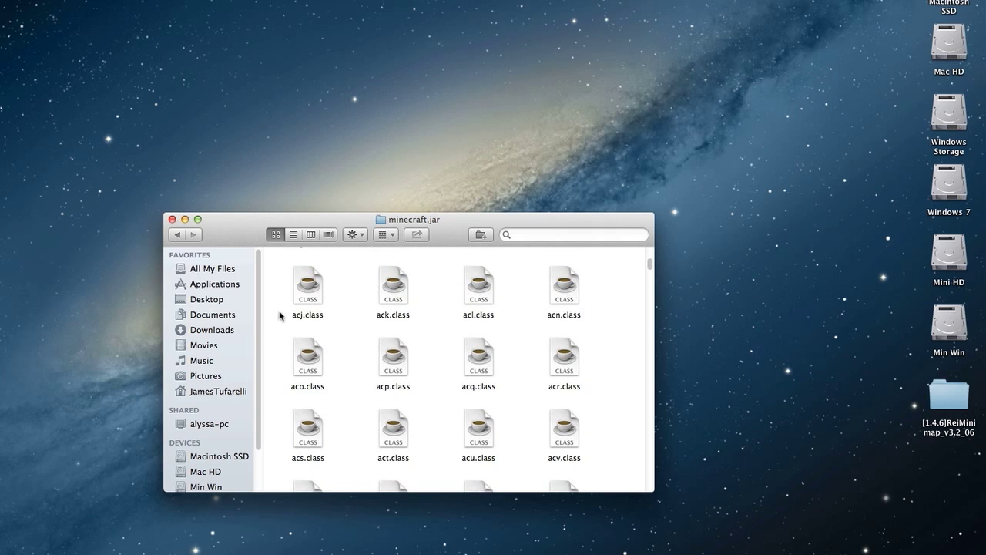
double_click(947, 395)
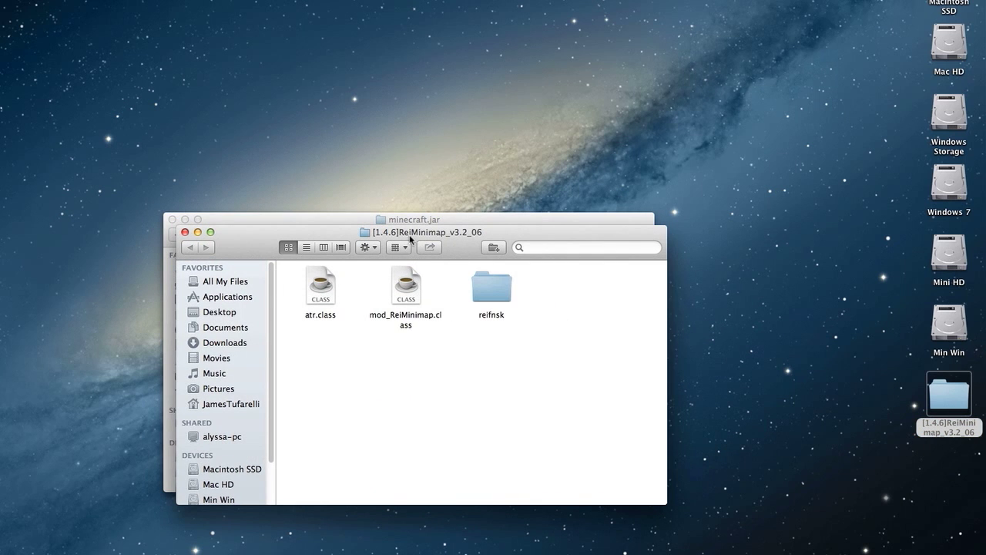
left_click_drag(455, 250, 797, 353)
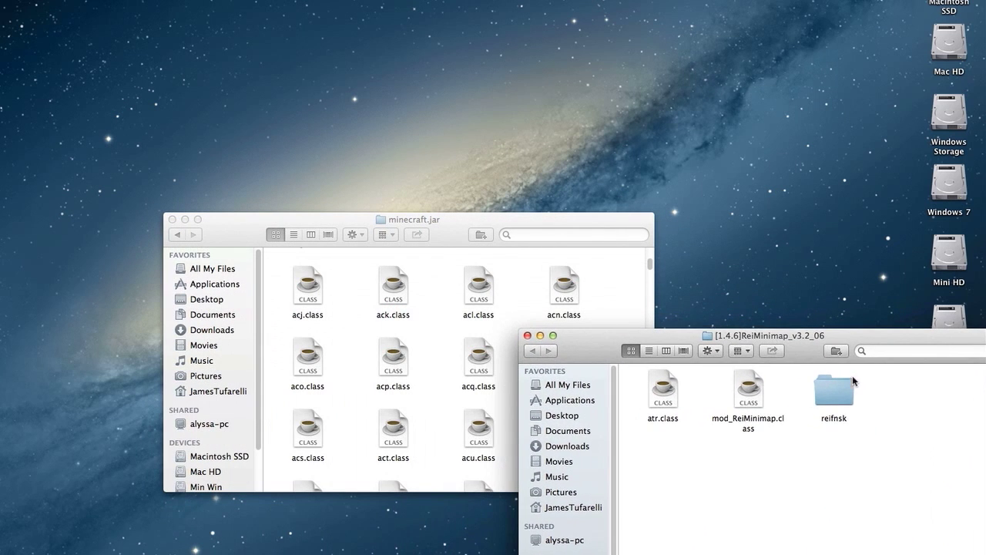
Move atr.class, mod_ReiMinimap.class and the reifnsk folder into the minecraft.jar folder, replacing the existing atr.class.
left_click(834, 391)
left_click_drag(743, 416, 432, 277)
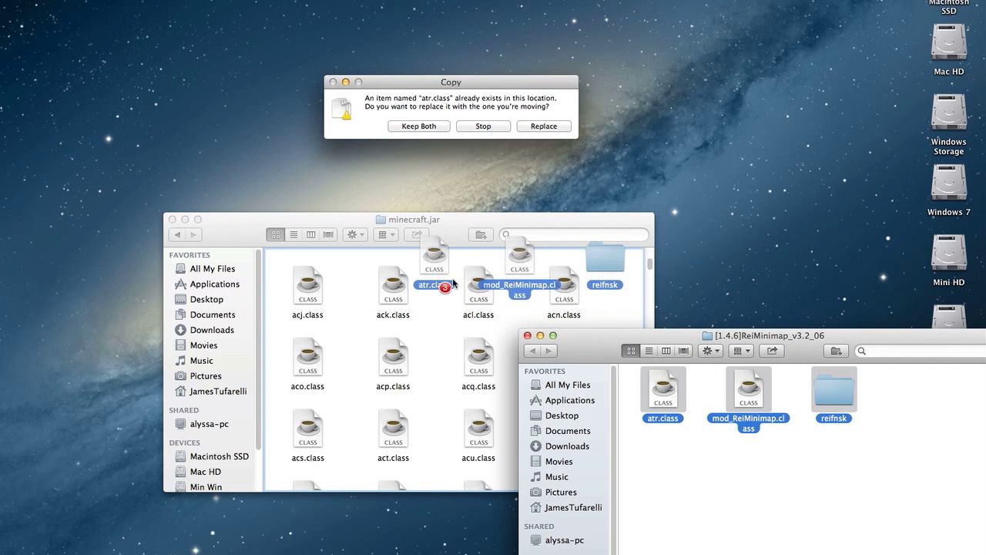
left_click(557, 128)
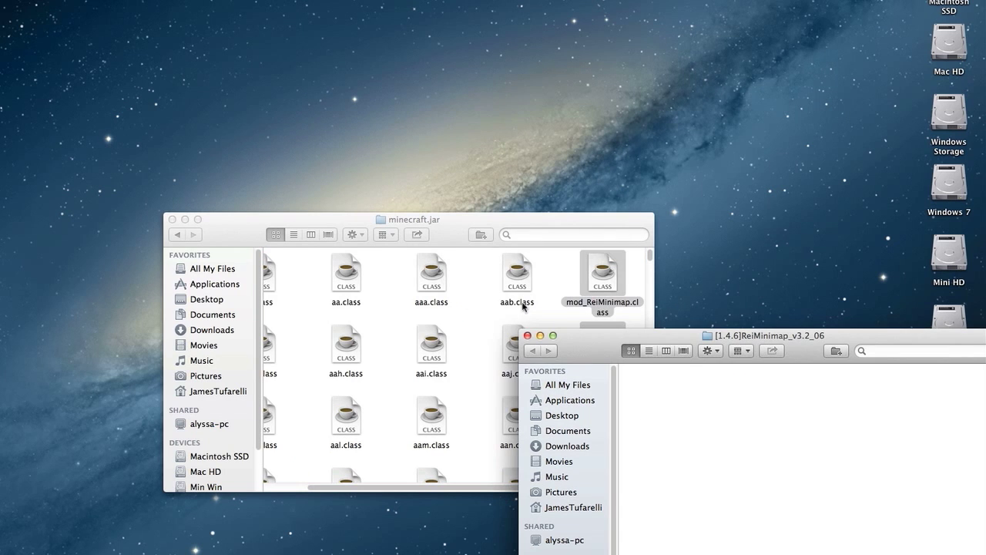
Find the META-INF folder inside minecraft.jar, look at its contents and move the folder to the Trash.
left_click(466, 312)
scroll(466, 312, "down", 10)
scroll(441, 491, "left", 2)
scroll(441, 491, "left", 2)
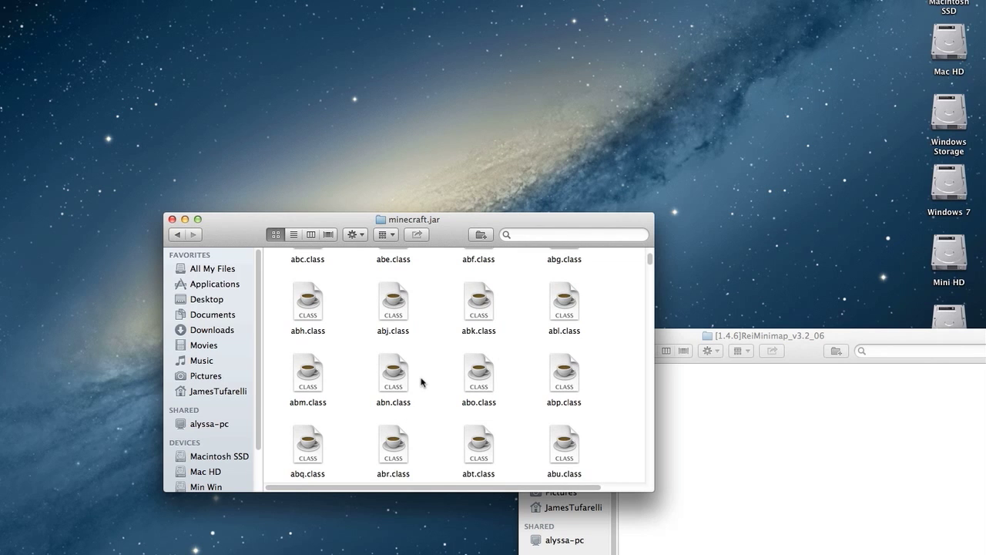
type("meta")
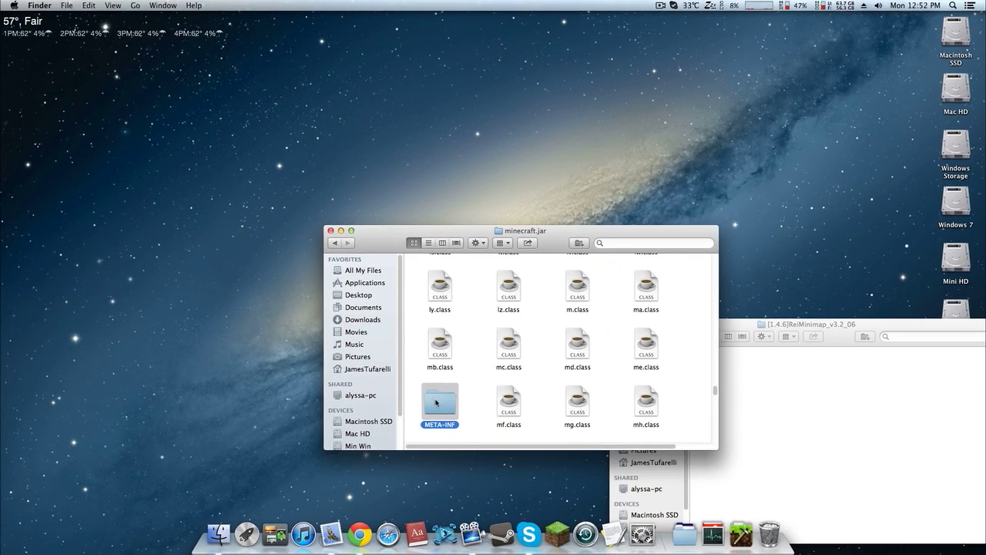
double_click(313, 441)
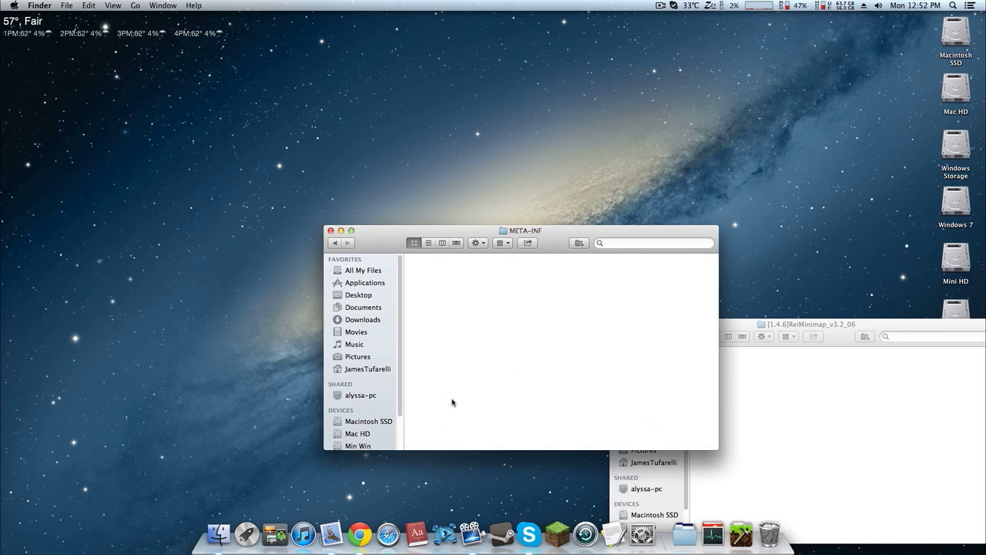
left_click(337, 242)
left_click_drag(439, 405, 769, 532)
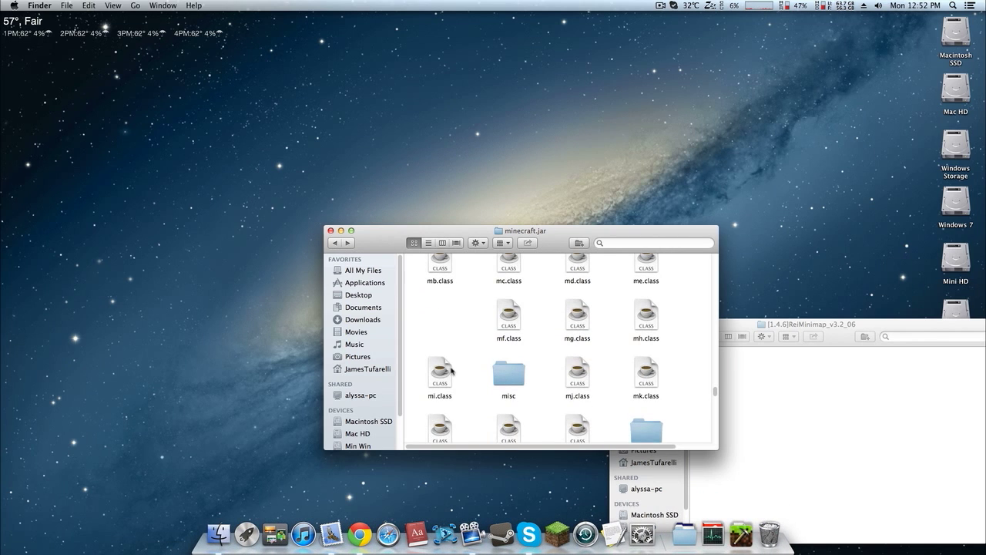
scroll(452, 370, "up", 3)
scroll(451, 370, "up", 5)
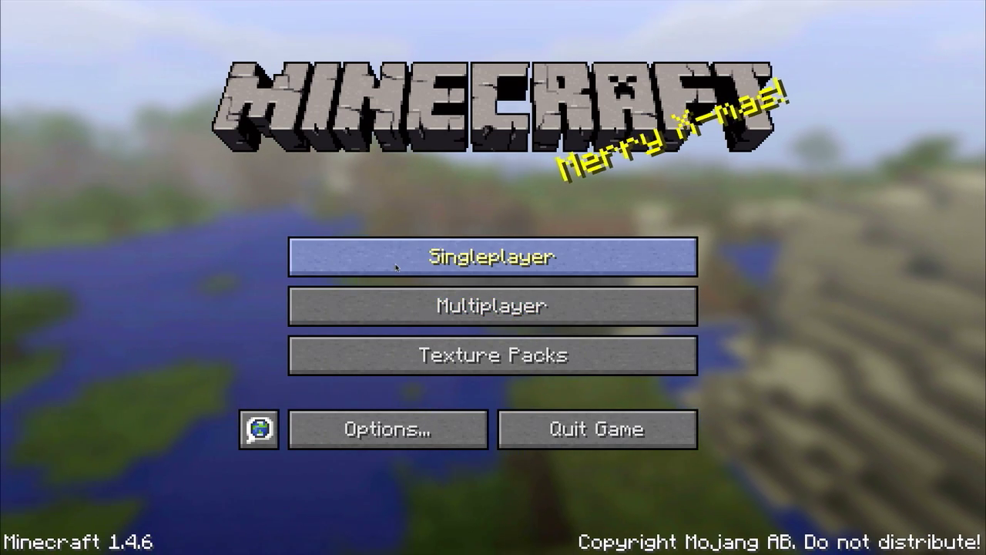
In Minecraft, load the singleplayer world The forgotten land and walk around to check the minimap.
left_click(588, 258)
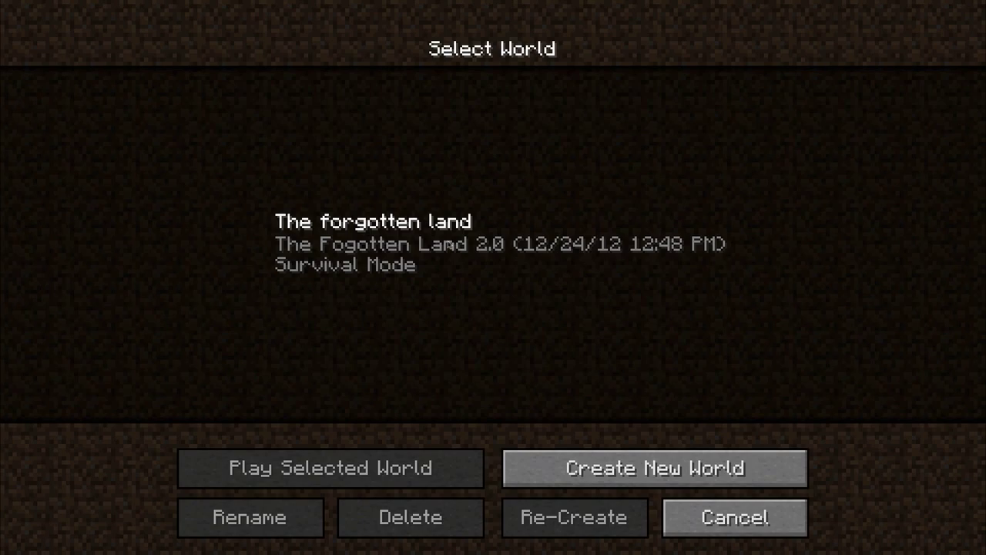
double_click(588, 258)
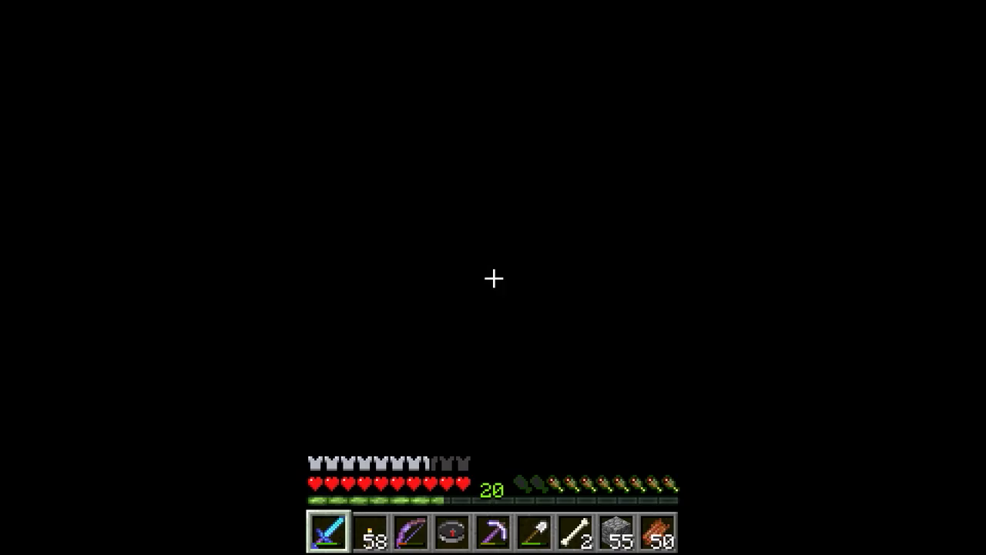
key("w")
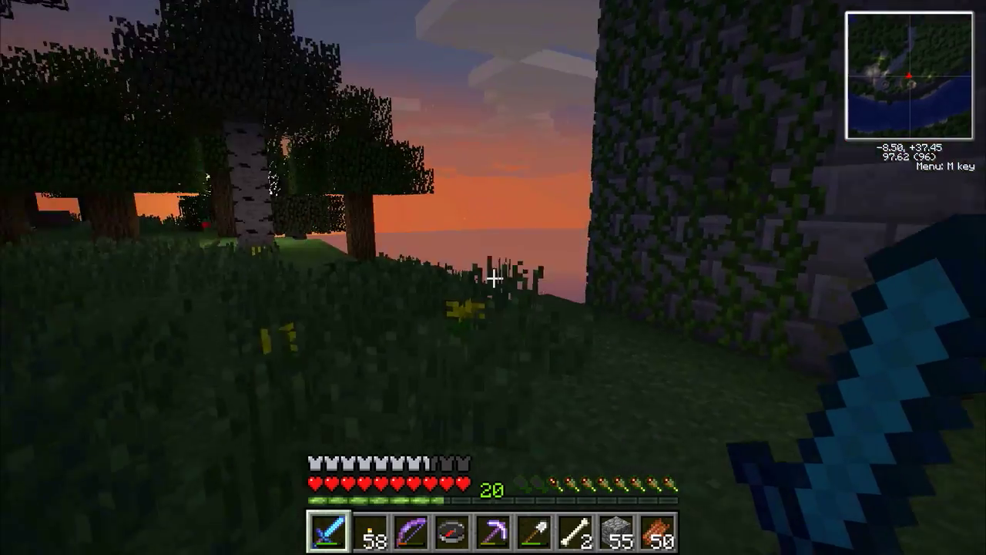
key("w")
key("space")
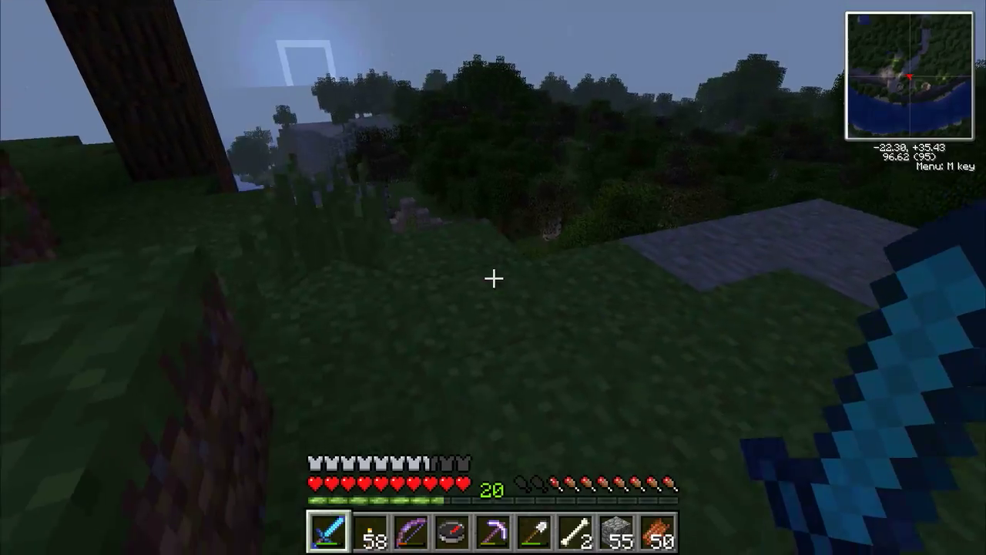
key("w")
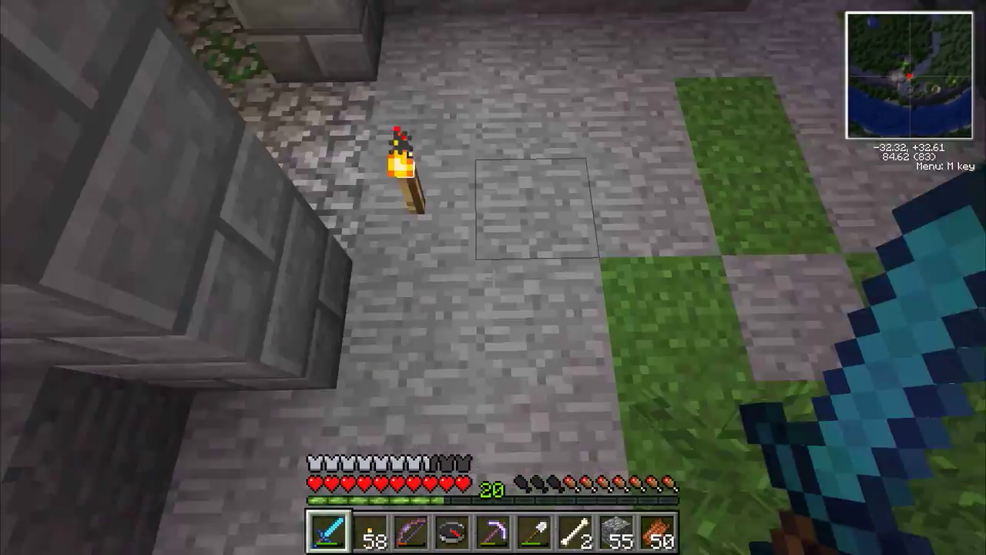
key("w")
key("space")
key("space")
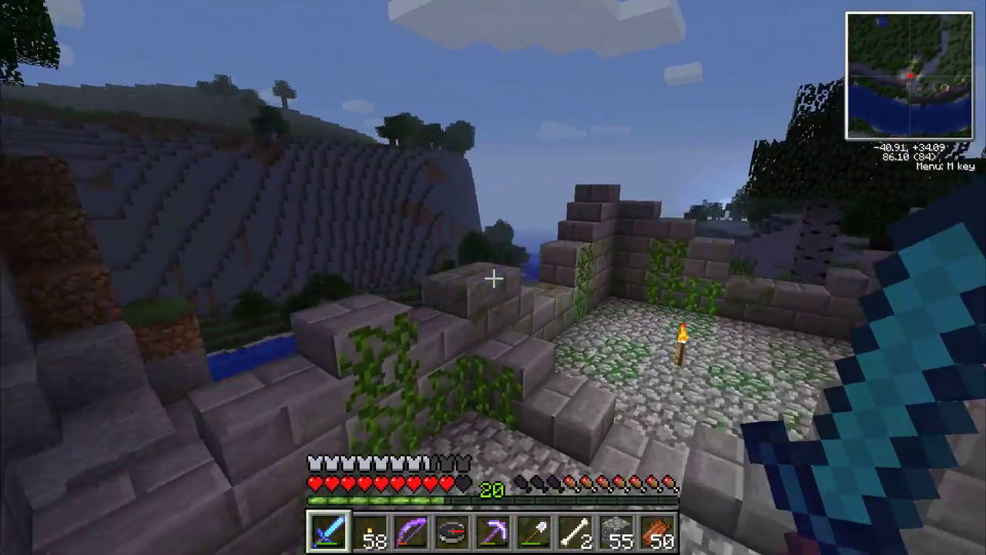
key("space")
key("w")
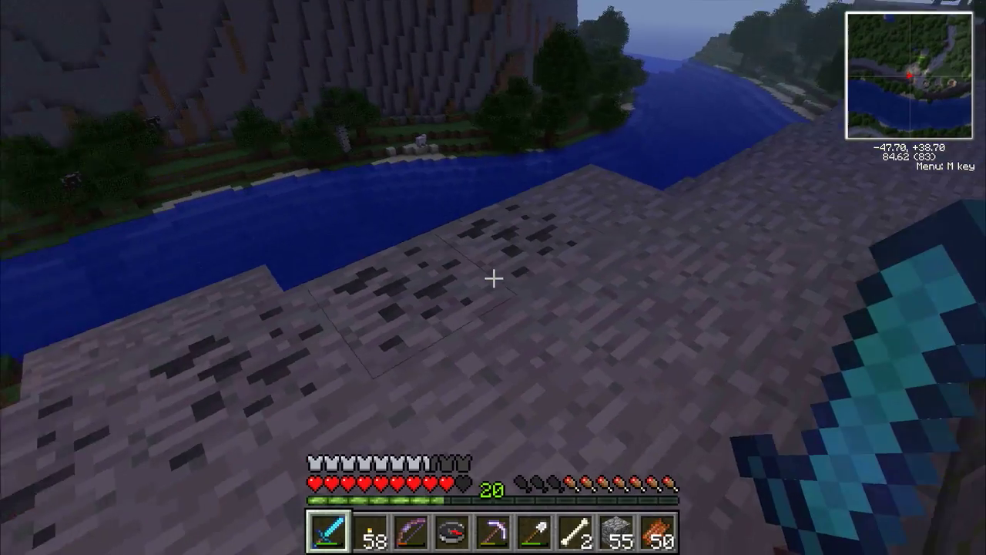